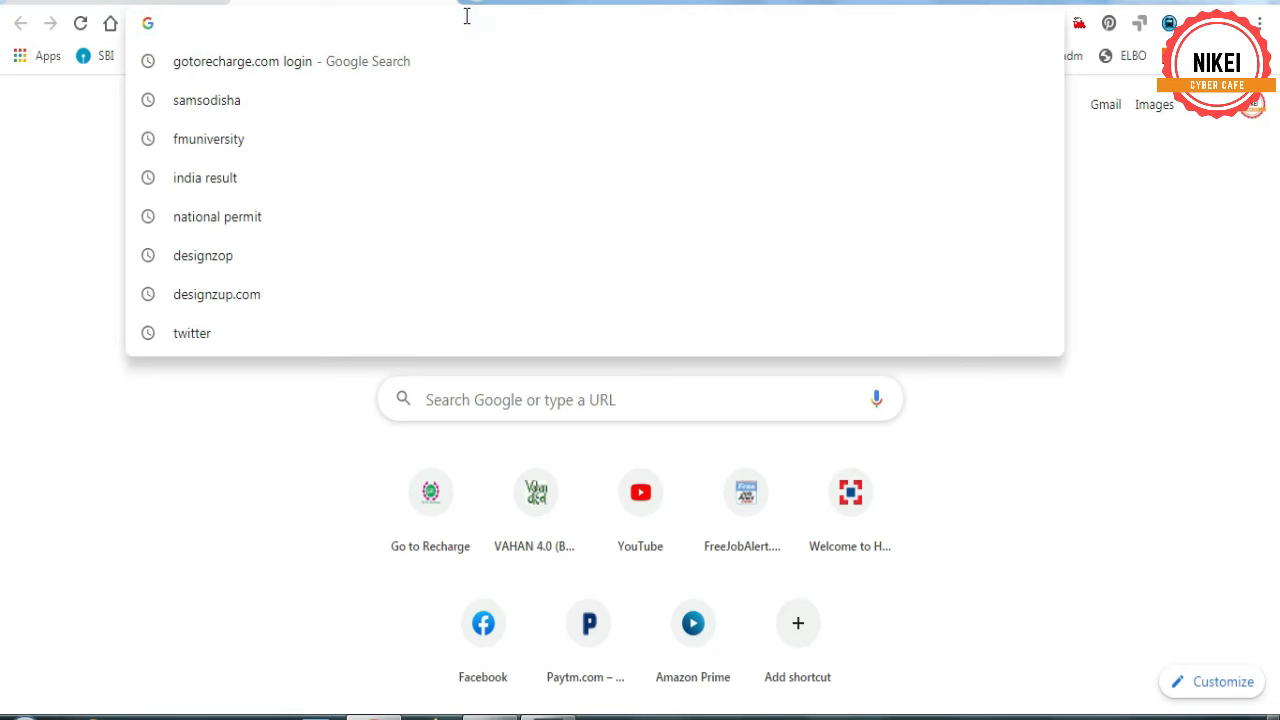
# - Search Google for elboodisha and open the ELBO Home website from the results
pyautogui.write('elbo')
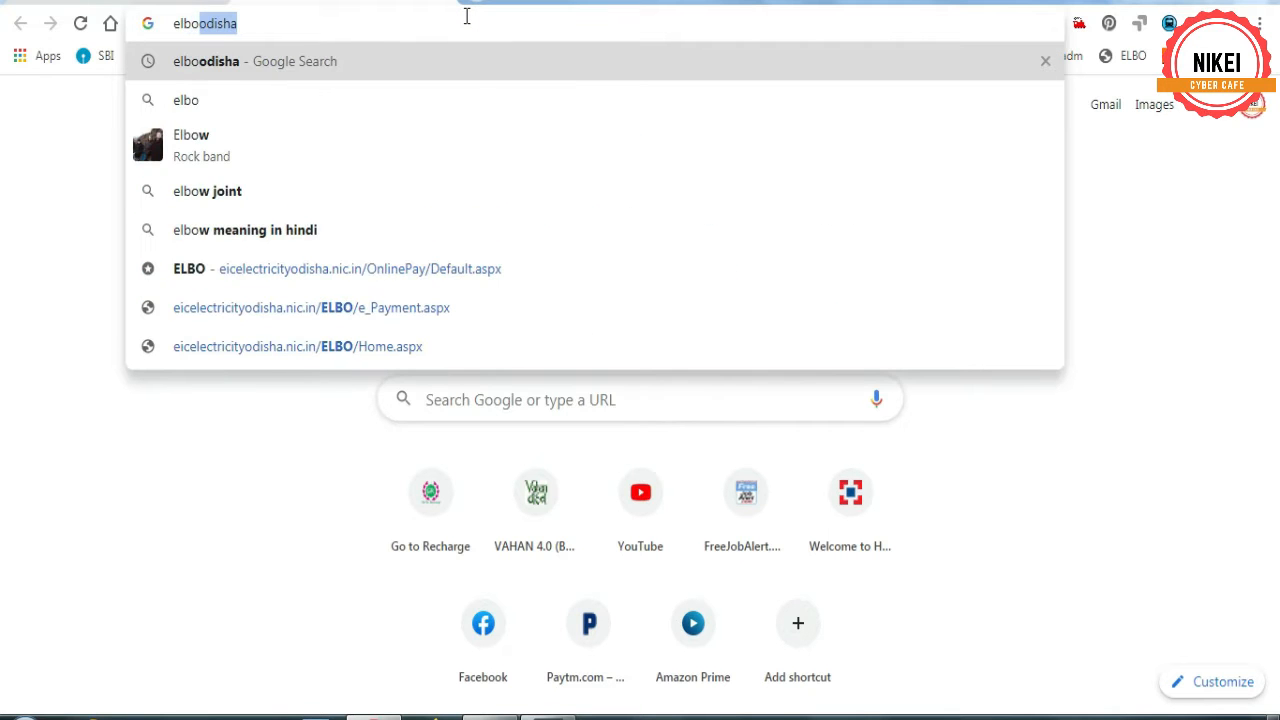
pyautogui.write('od')
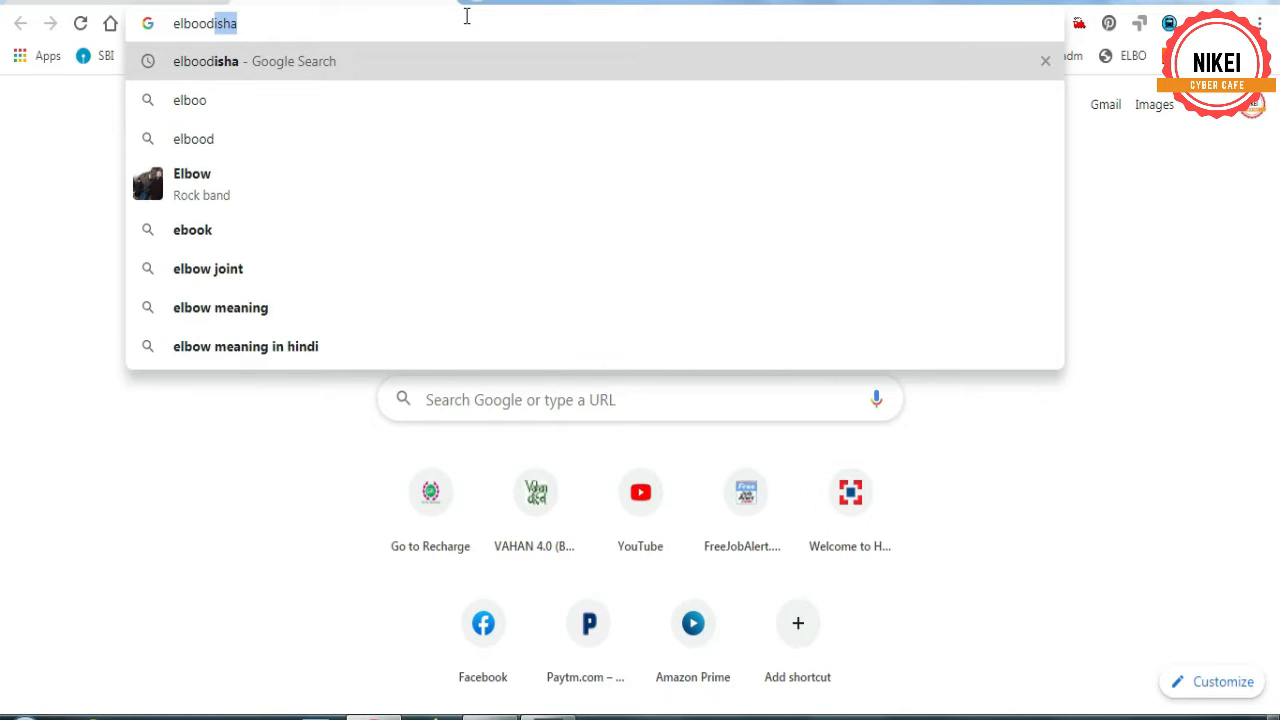
pyautogui.write('isha')
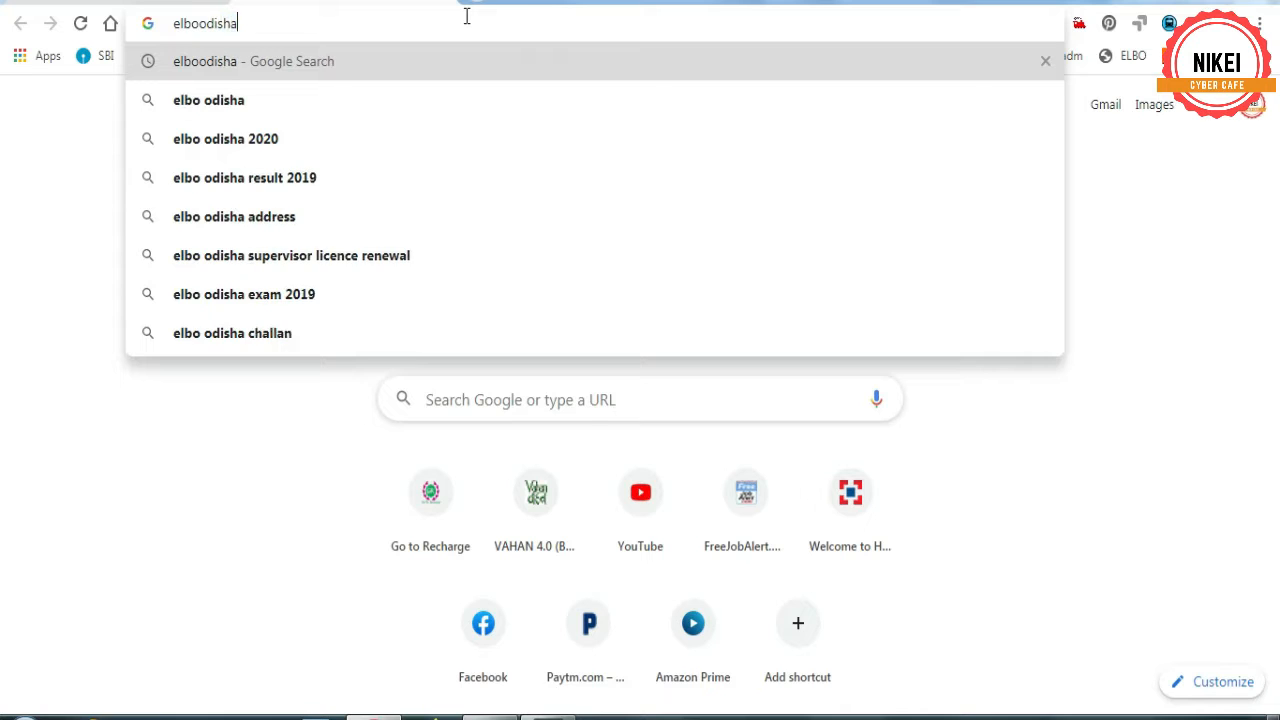
pyautogui.press('Return')
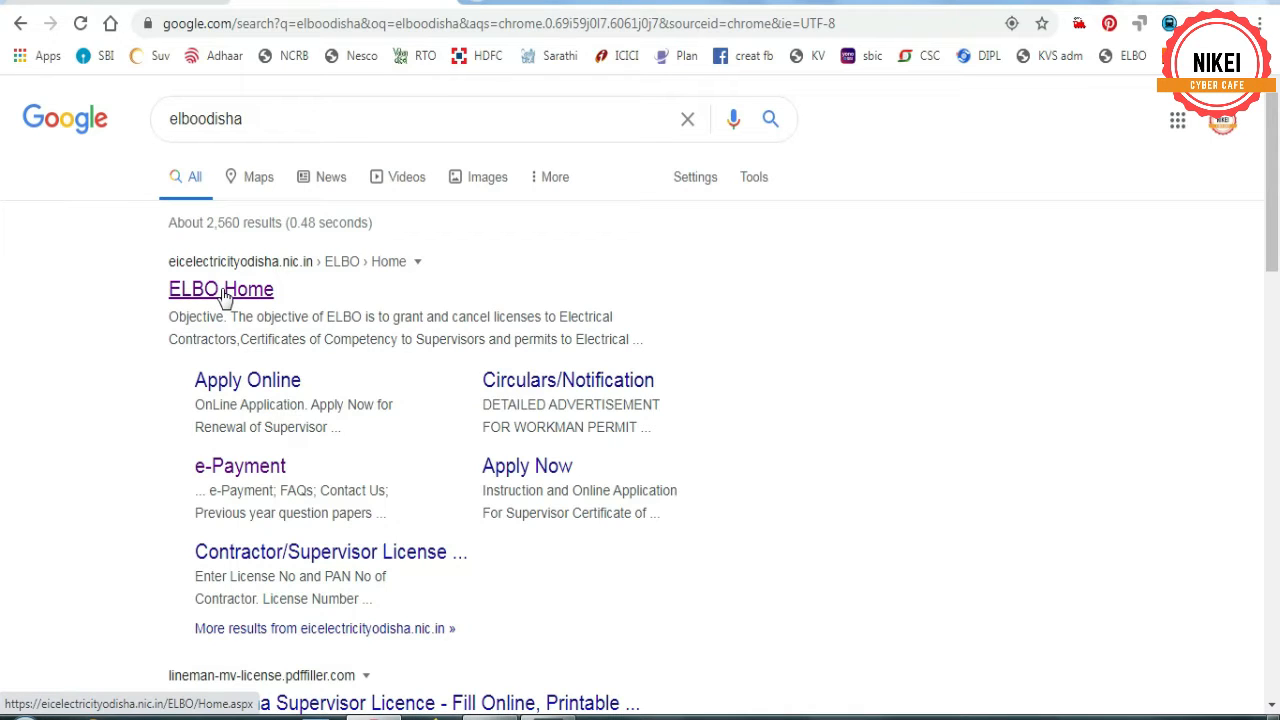
pyautogui.click(199, 292)
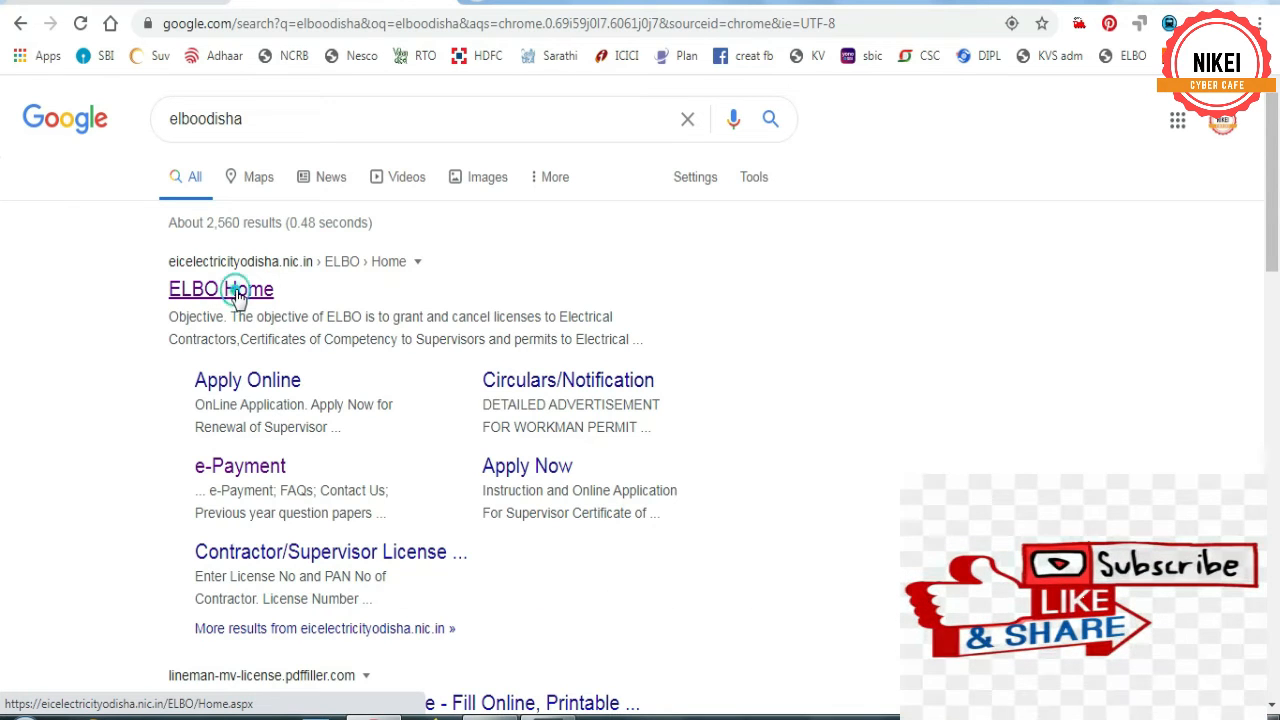
pyautogui.click(234, 292)
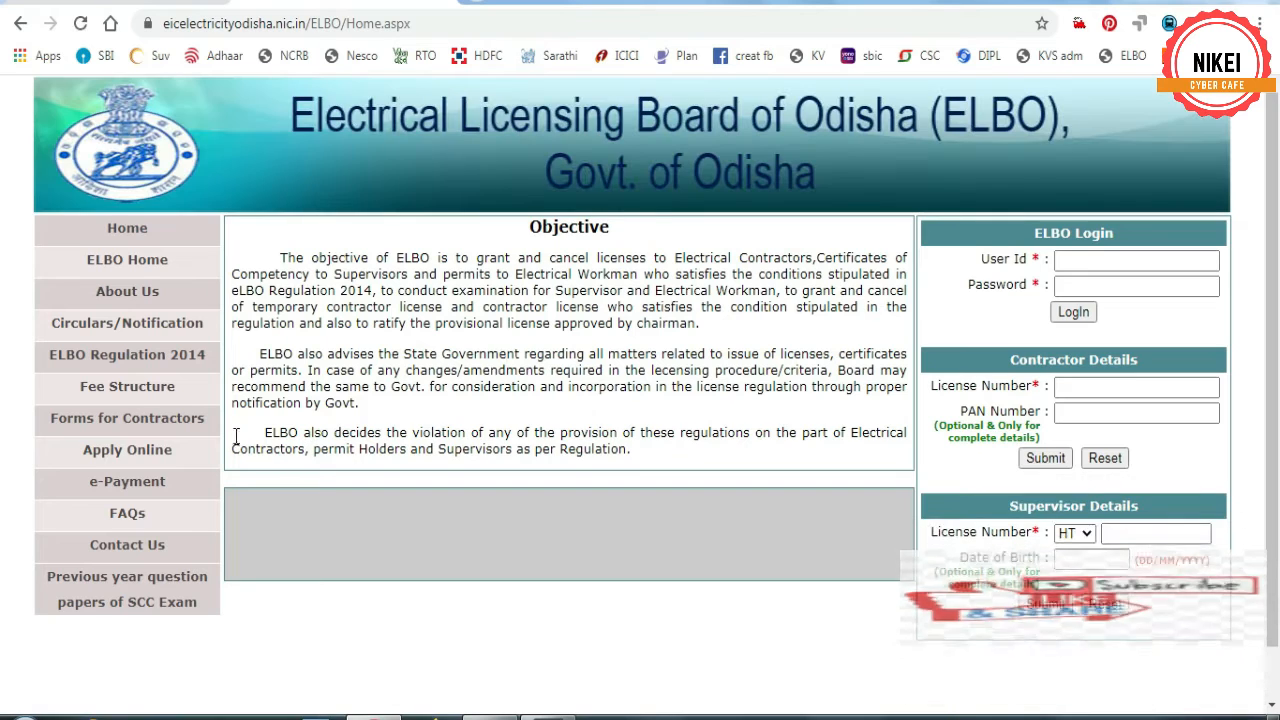
# - Go through e-Payment, Online Payment and Other Payment to the New User registration form
pyautogui.click(120, 484)
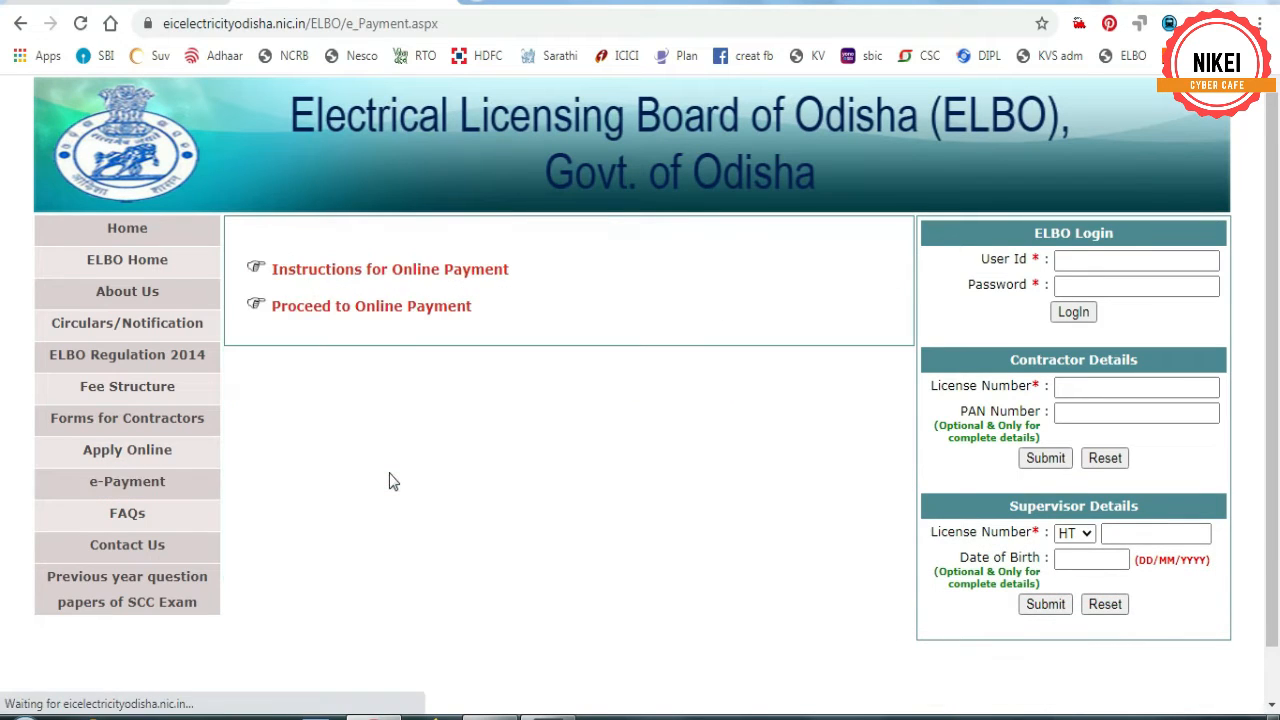
pyautogui.click(362, 312)
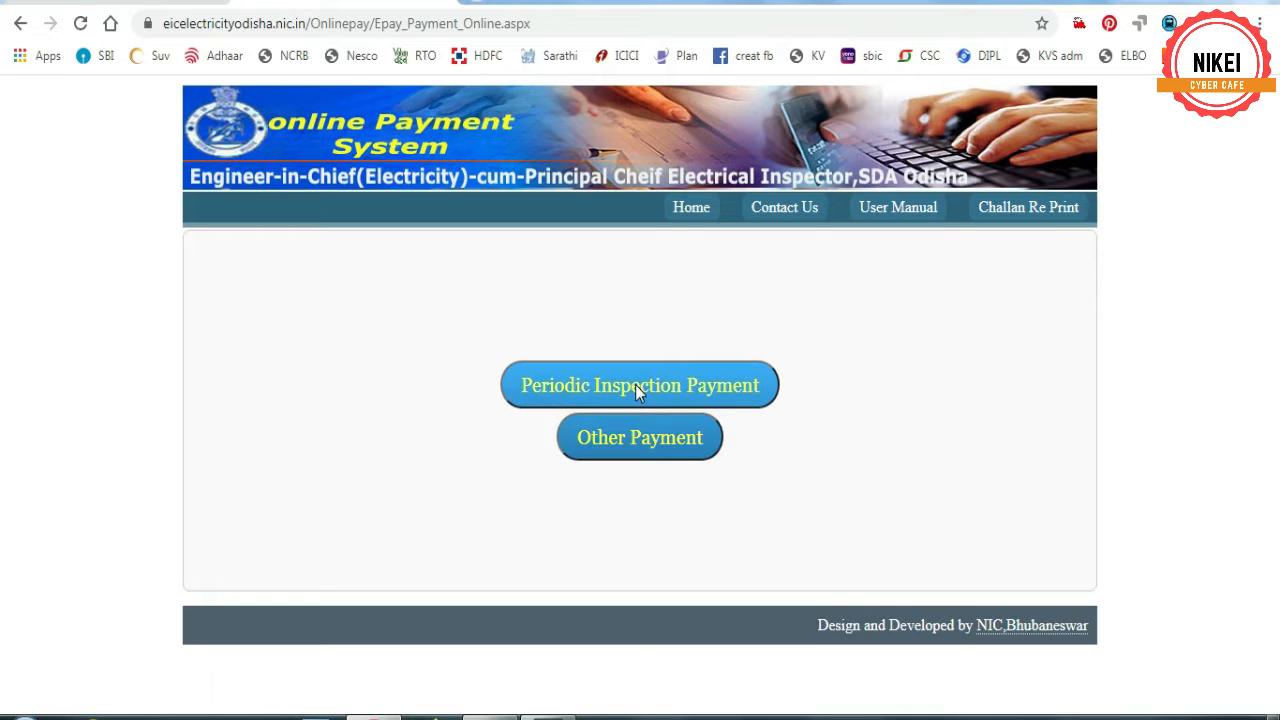
pyautogui.click(634, 440)
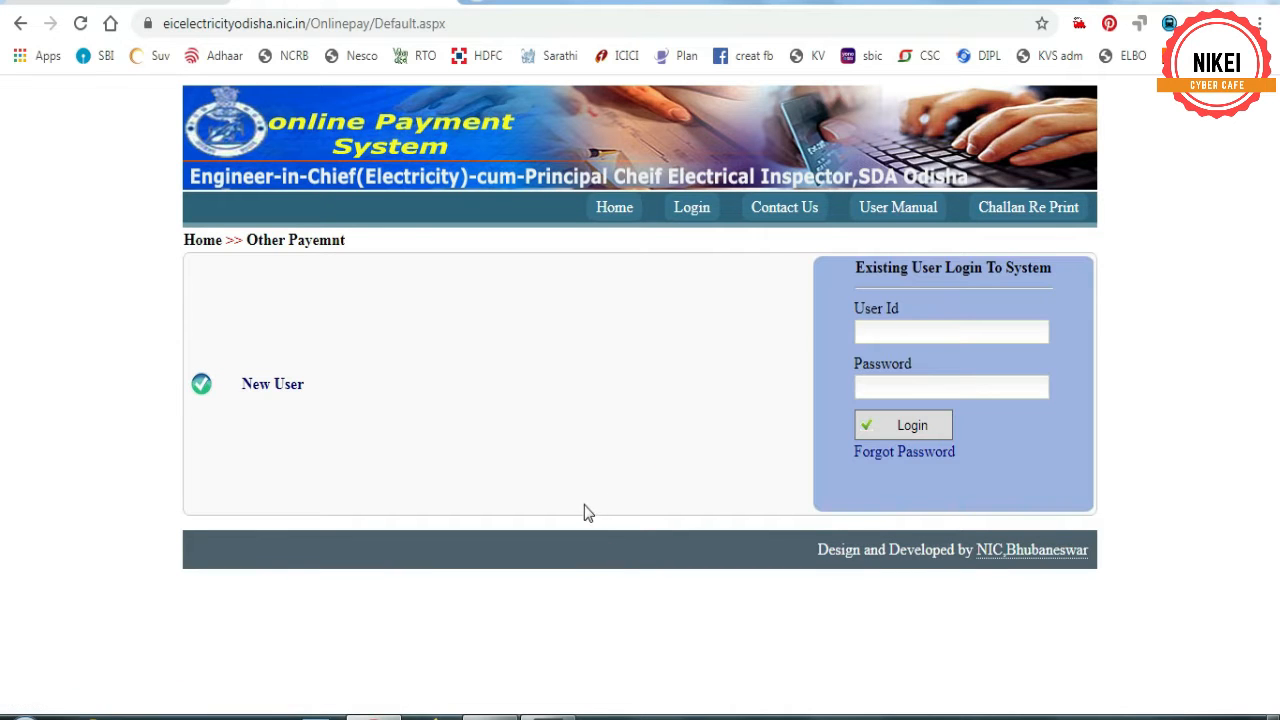
pyautogui.click(265, 387)
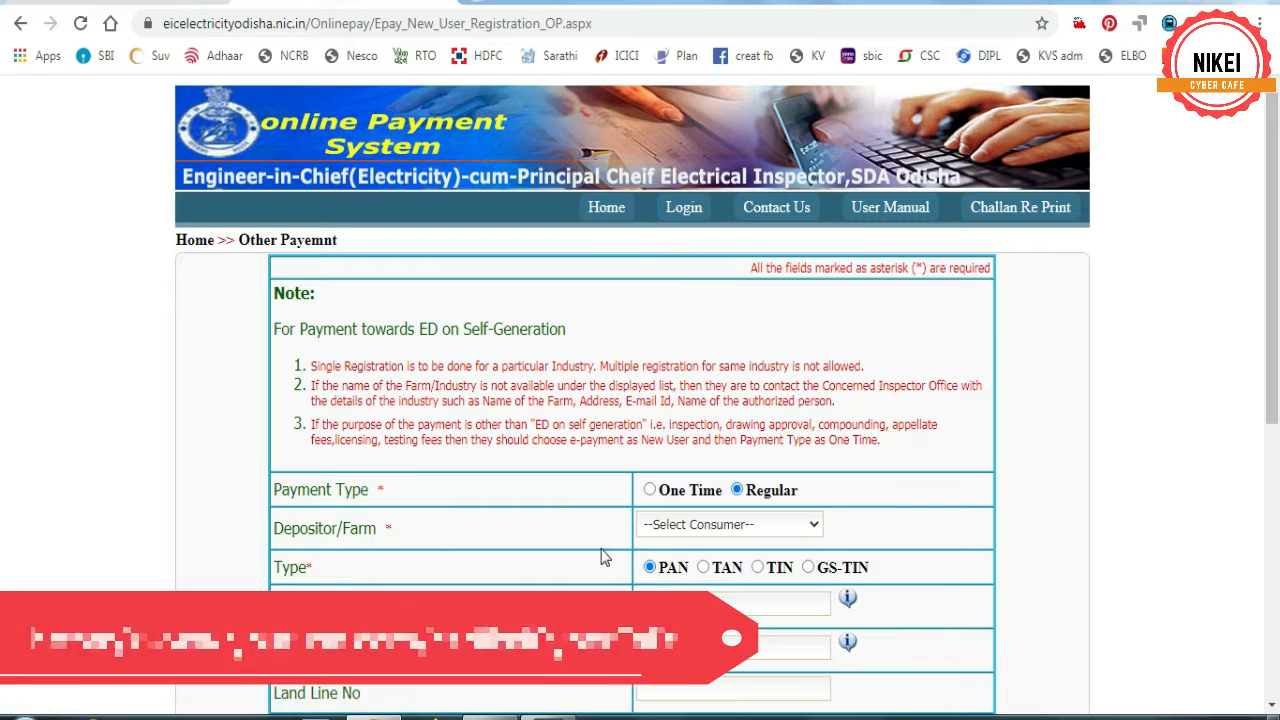
# - Choose One Time payment type and enter the depositor's full name and mobile number
pyautogui.click(650, 490)
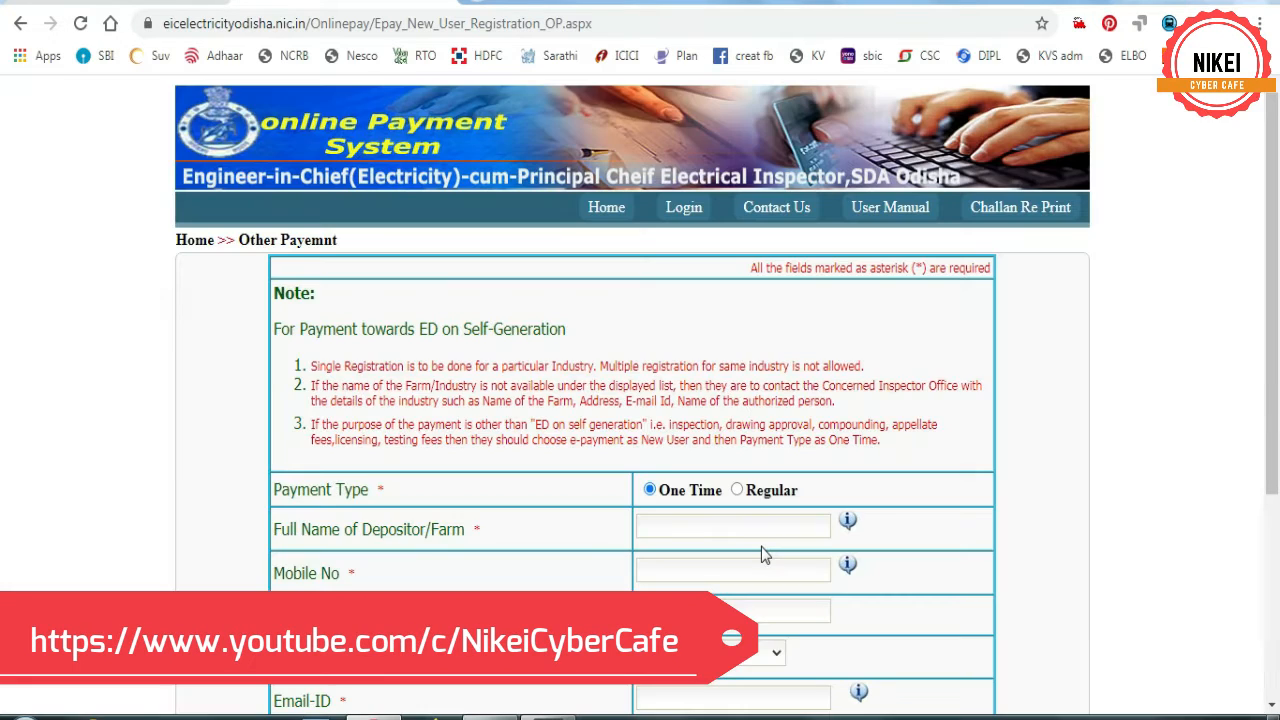
pyautogui.click(737, 527)
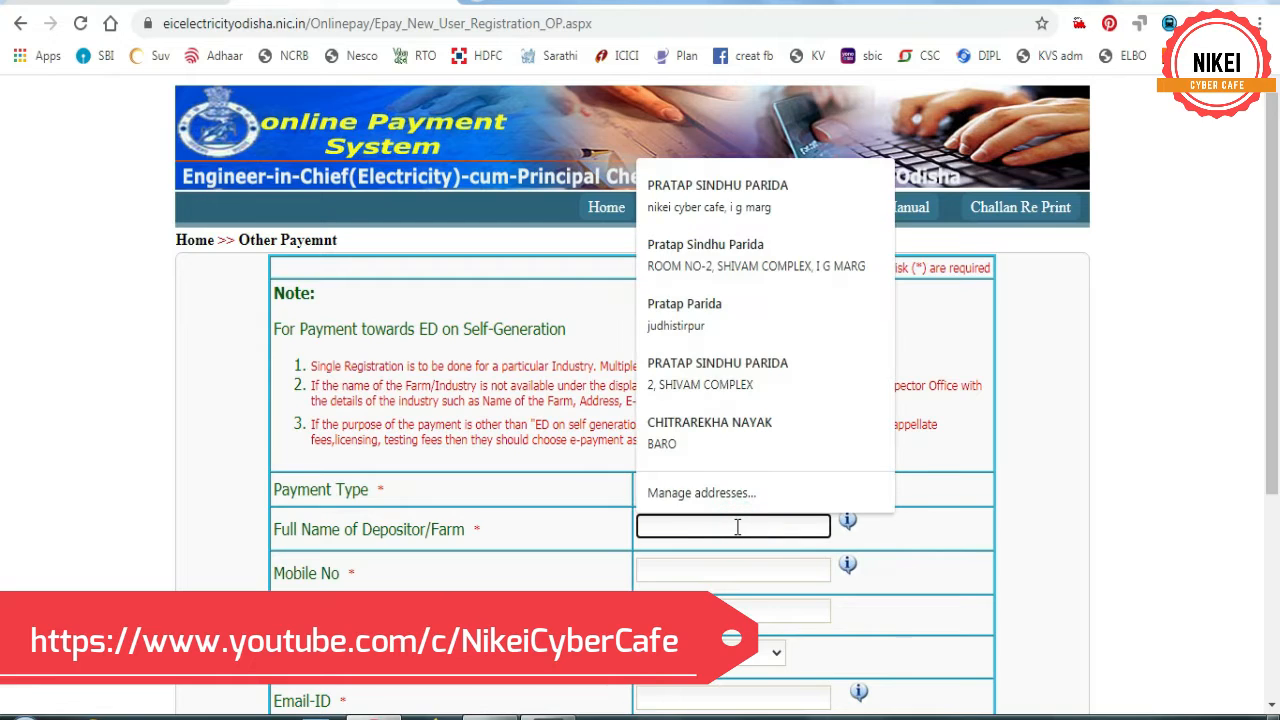
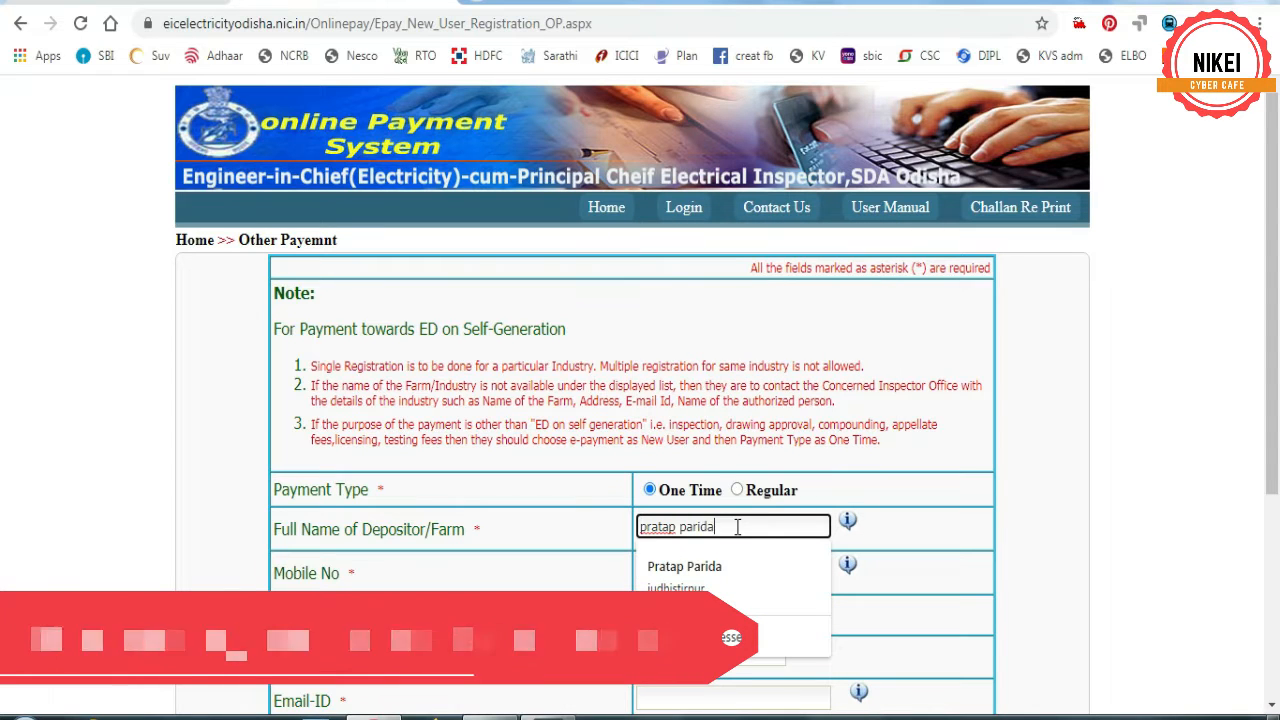
pyautogui.click(530, 573)
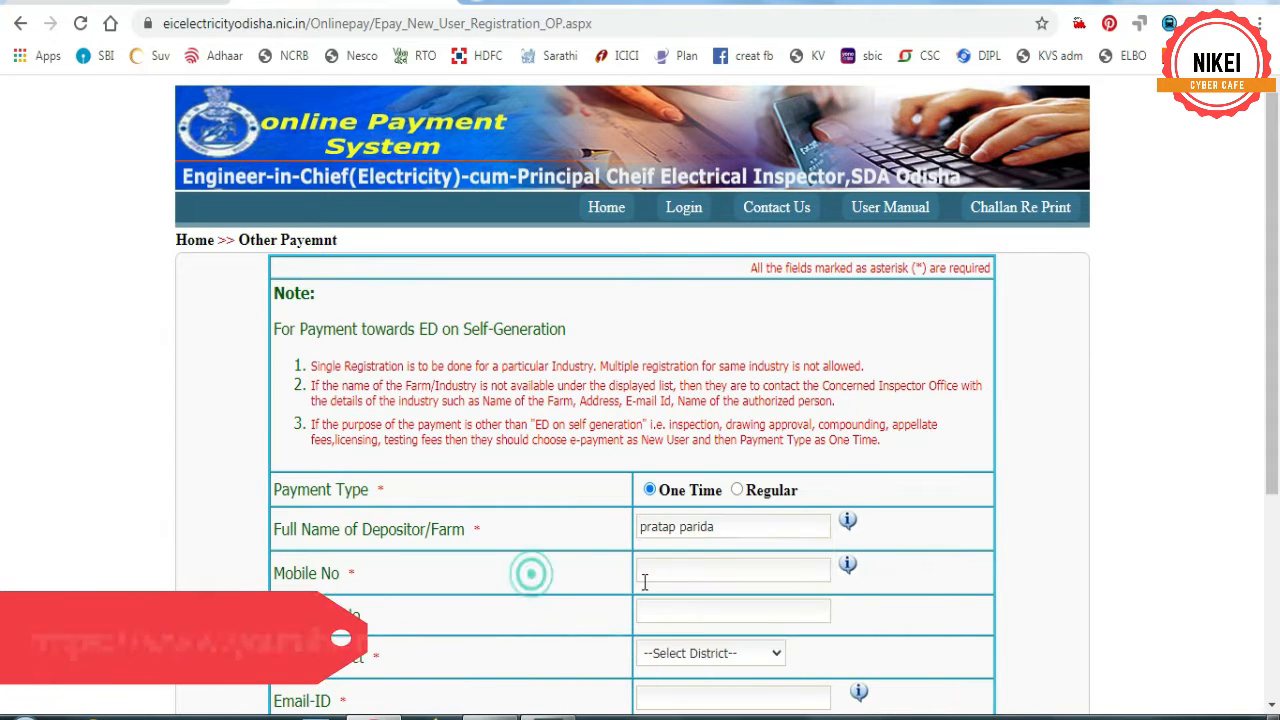
pyautogui.click(686, 570)
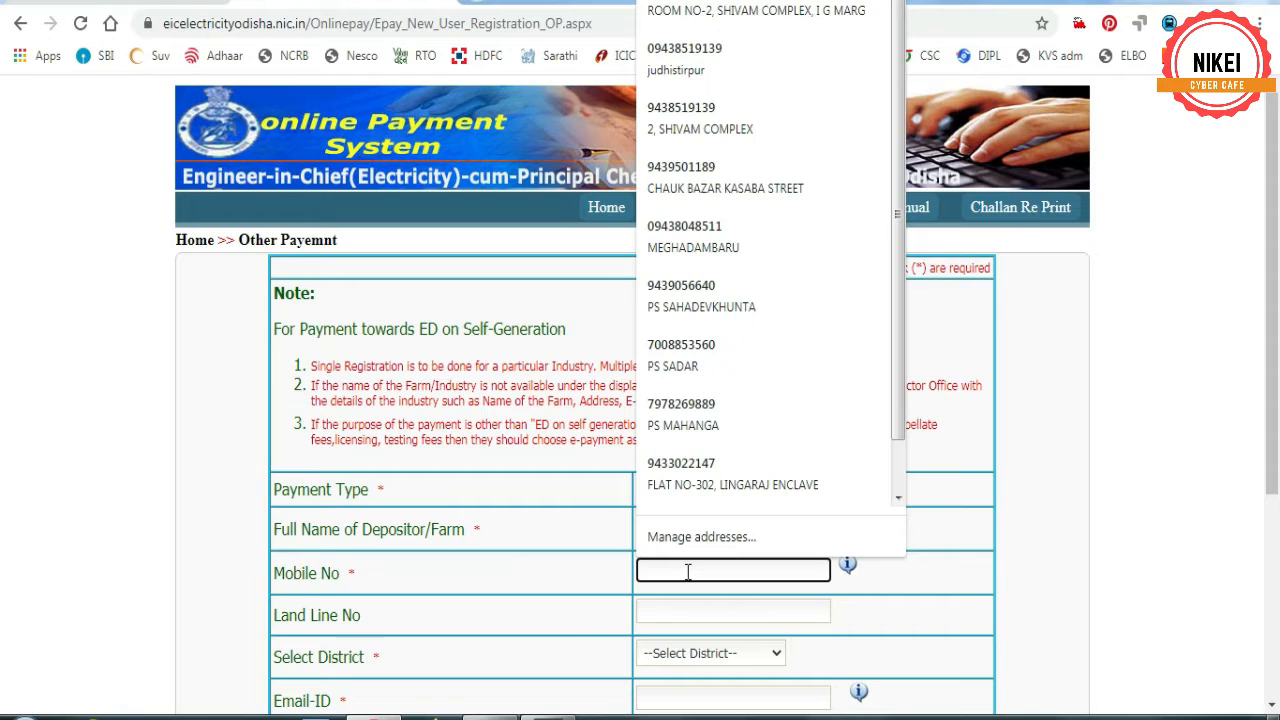
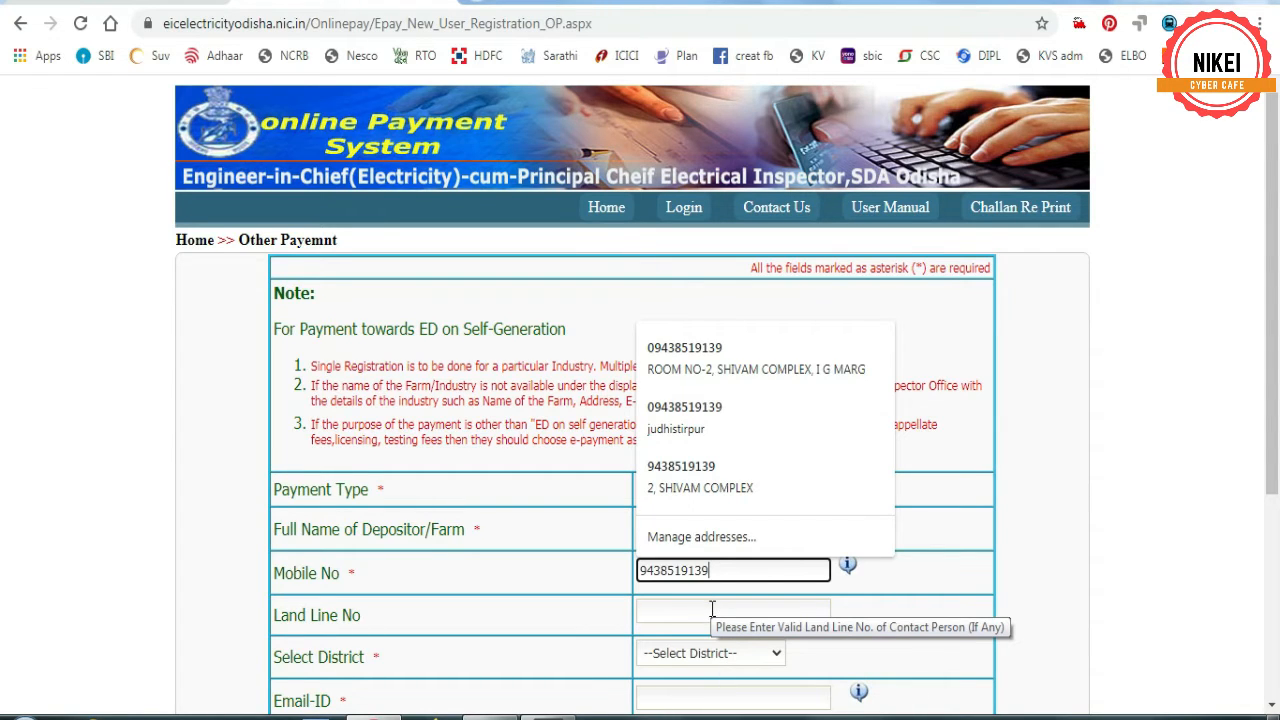
# - Select BALASORE as the depositor's district
pyautogui.click(689, 654)
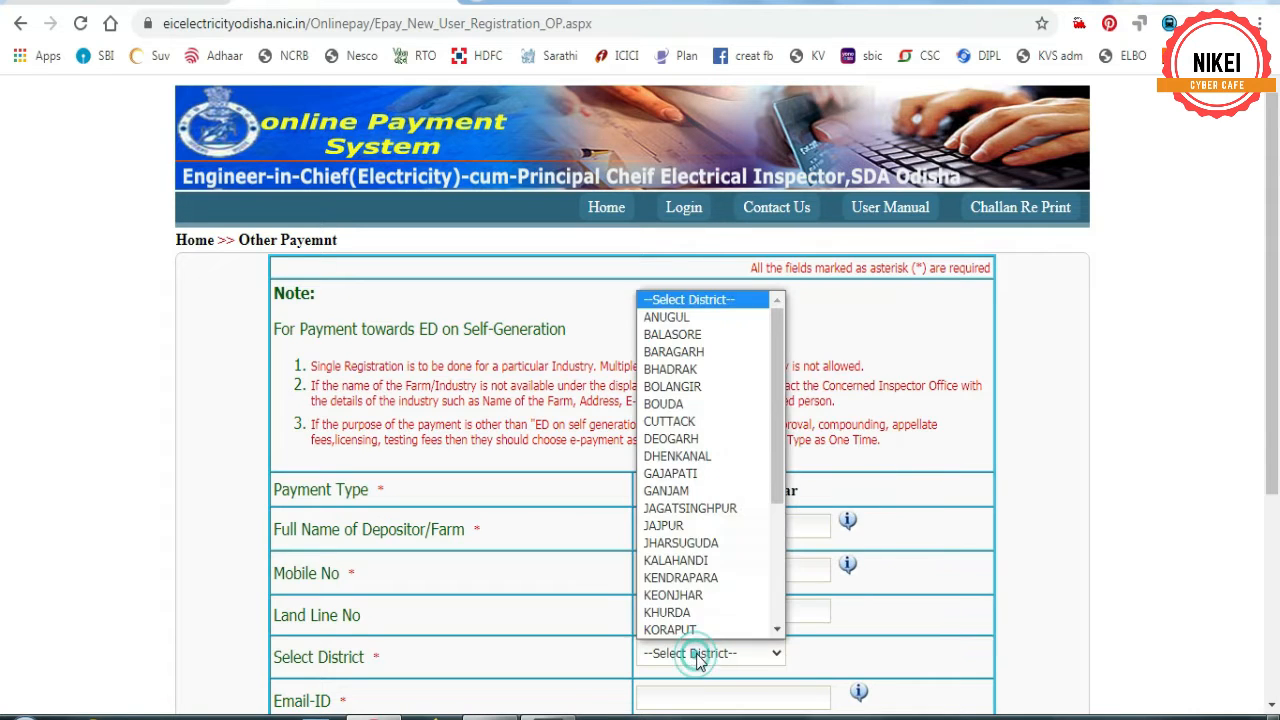
pyautogui.click(672, 334)
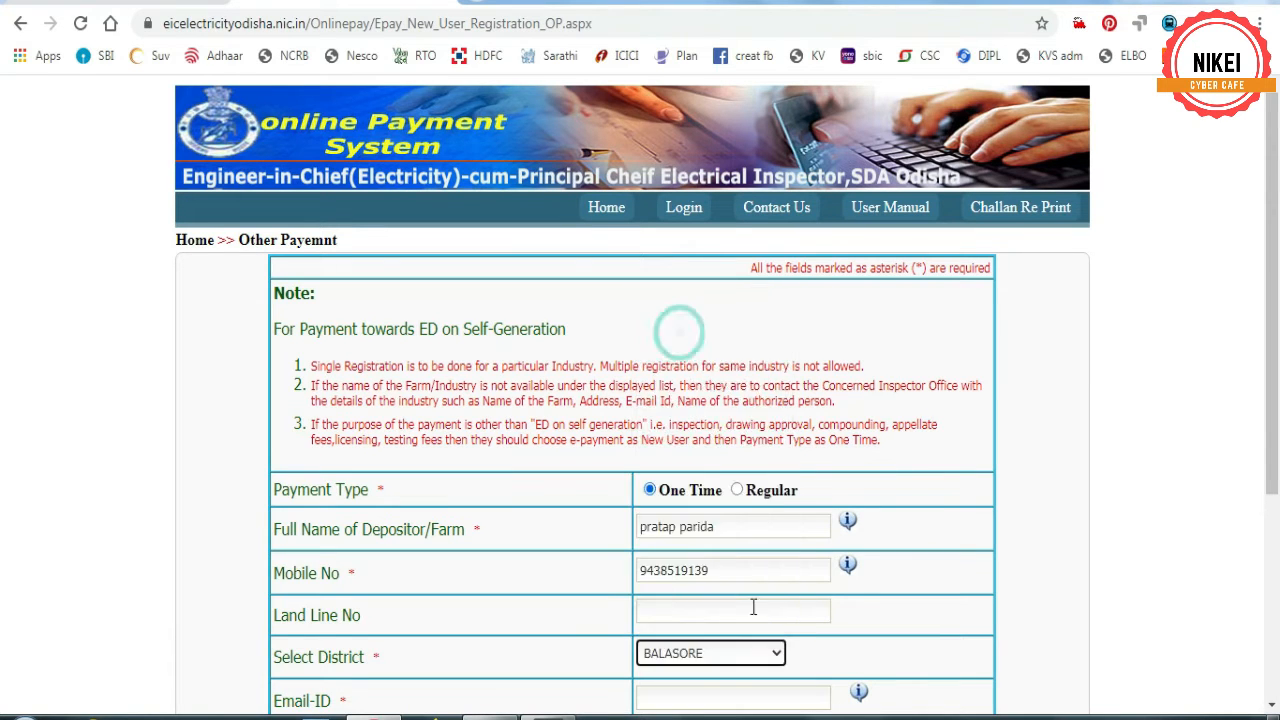
pyautogui.scroll(-3, 756, 576)
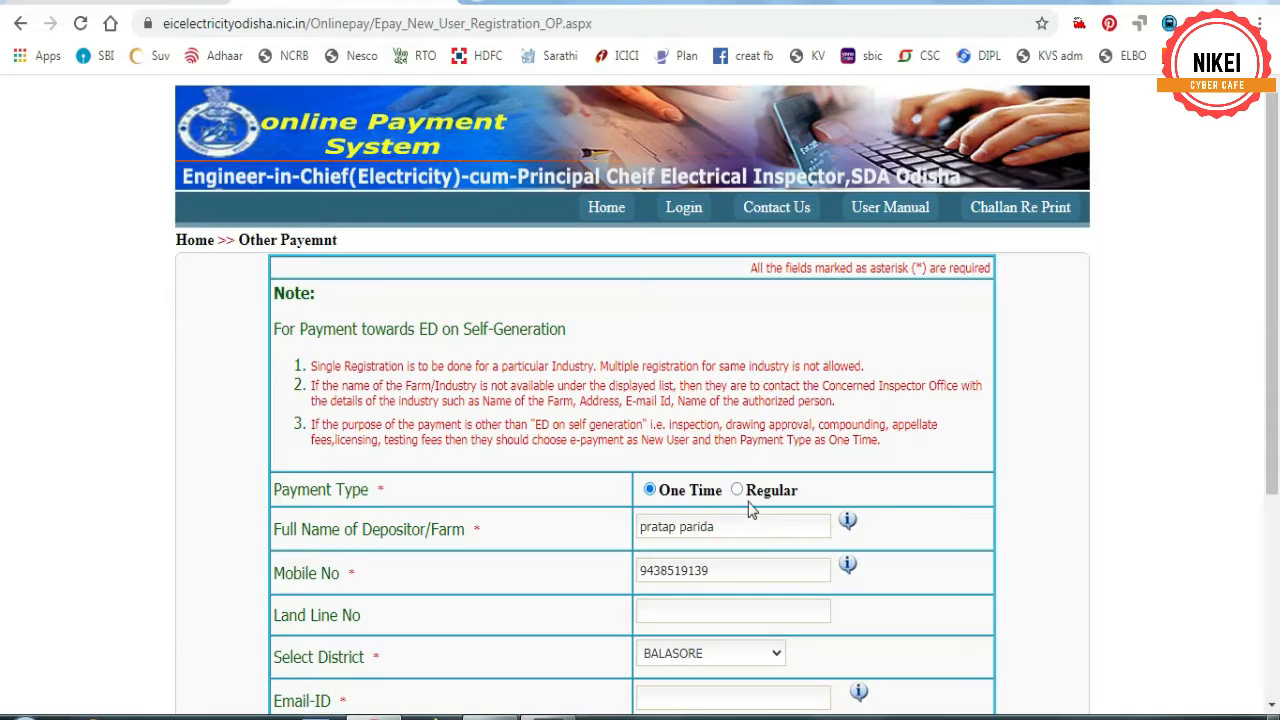
pyautogui.scroll(-2, 745, 500)
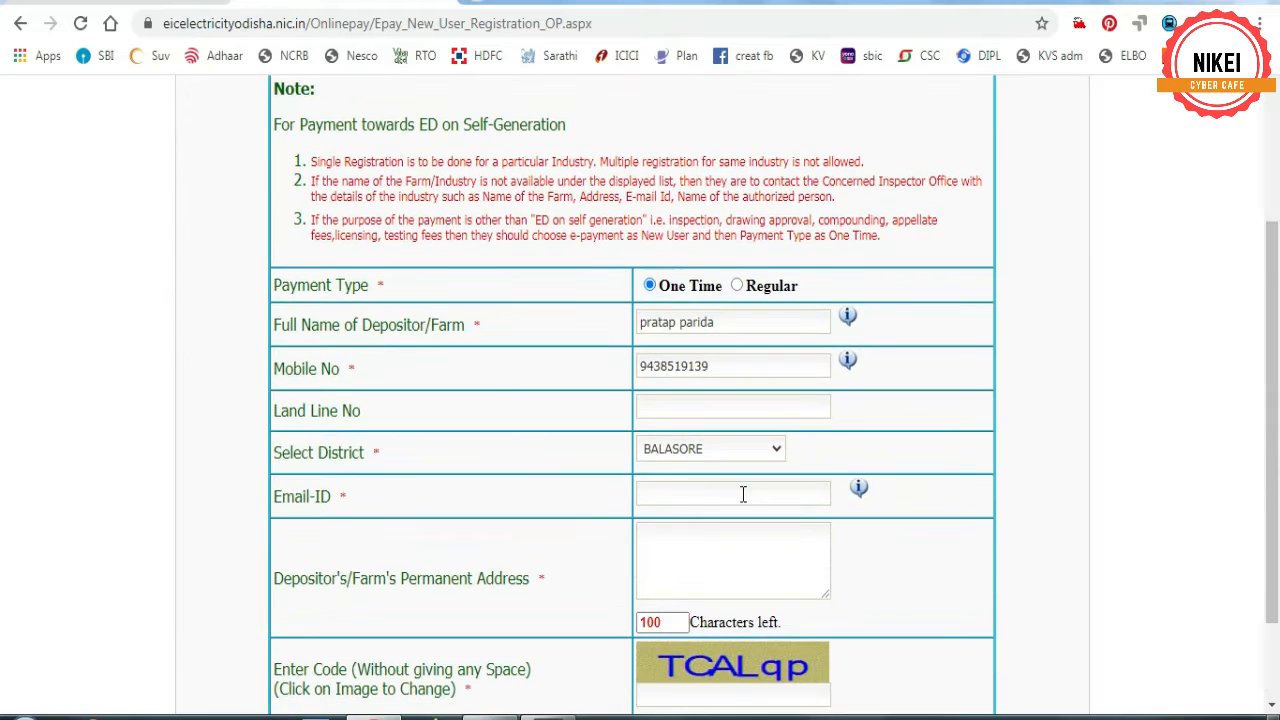
# - Enter the depositor's e-mail address and the permanent address in capital letters
pyautogui.click(684, 492)
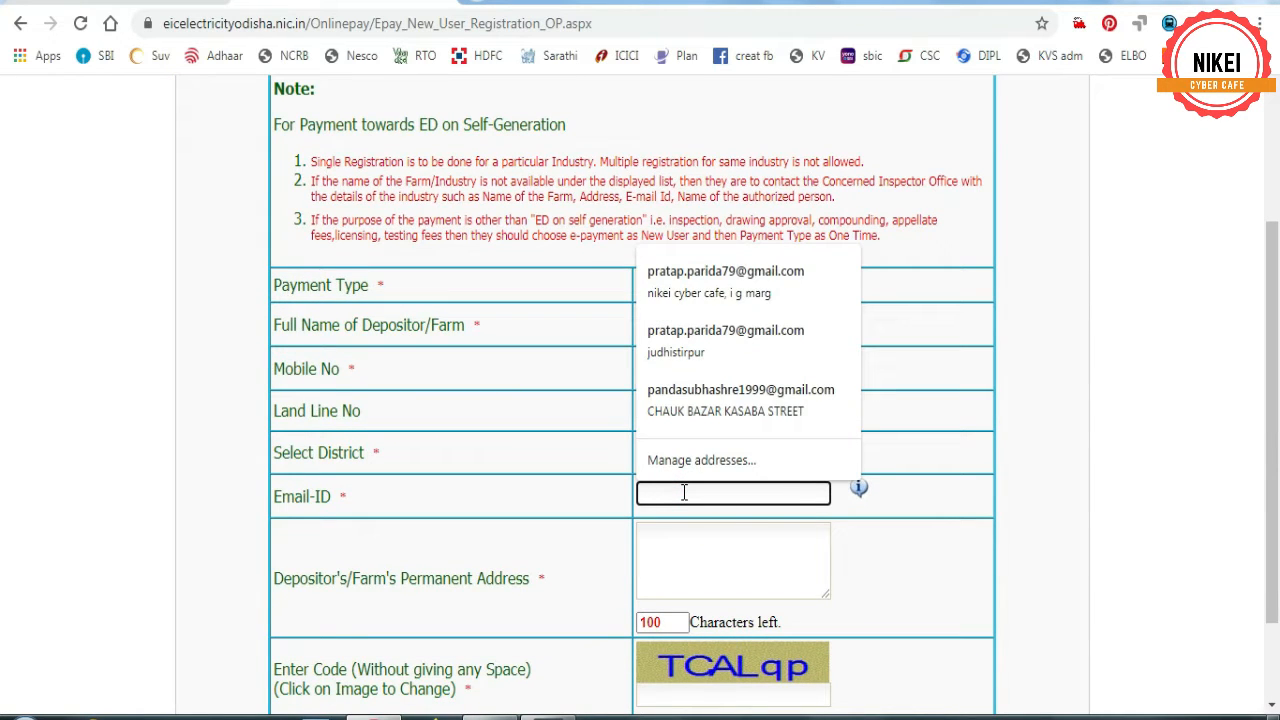
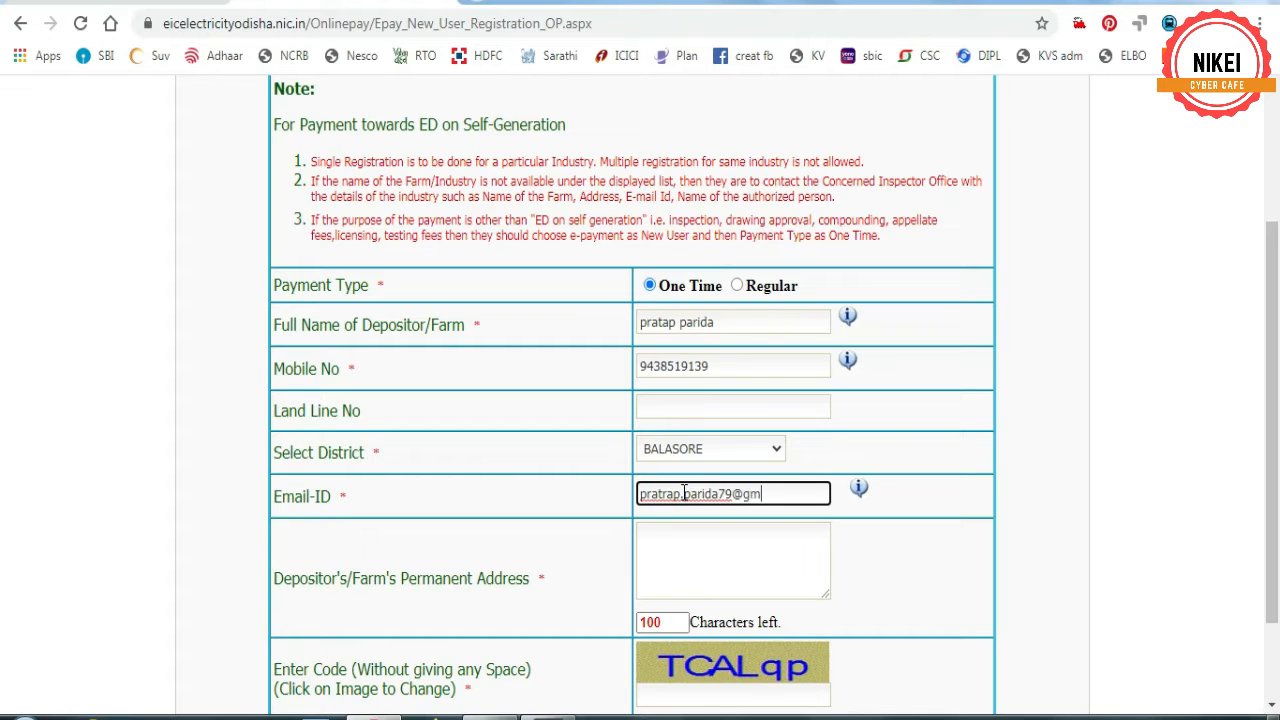
pyautogui.click(685, 536)
pyautogui.write('it')
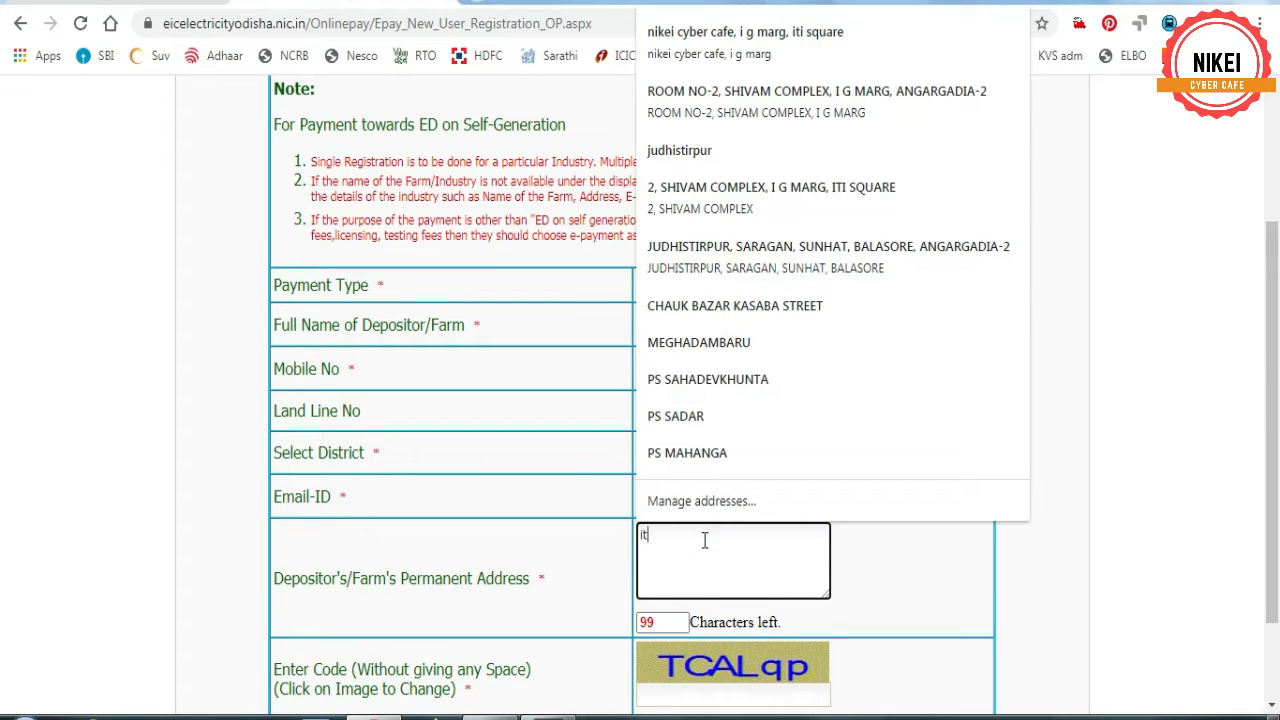
pyautogui.write('i, balasore')
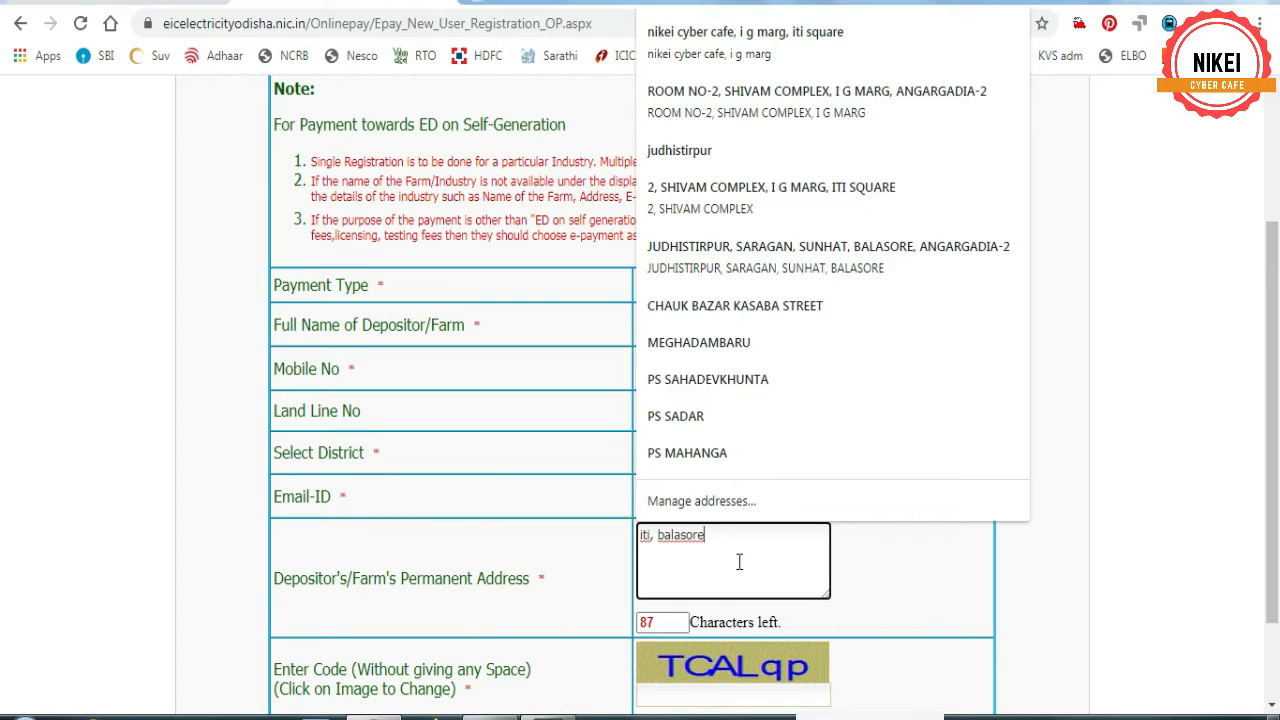
pyautogui.tripleClick(714, 540)
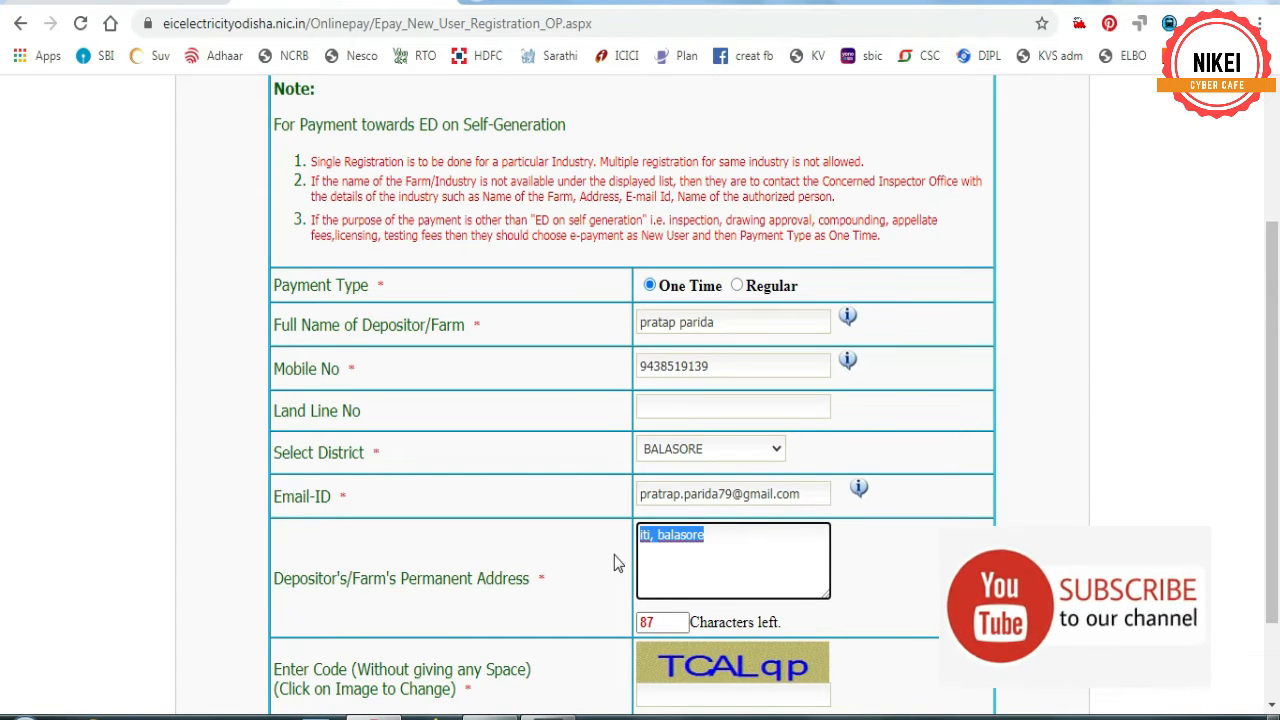
pyautogui.write('ITI')
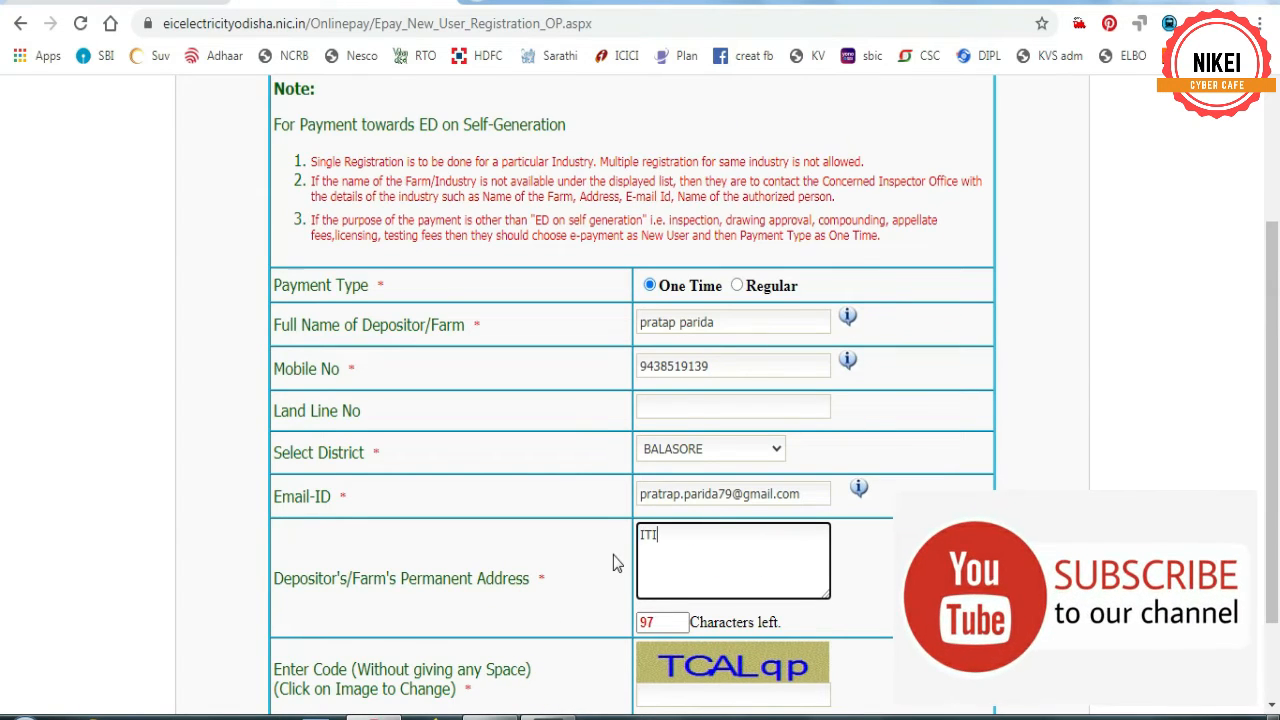
pyautogui.write(', BALASORE')
pyautogui.scroll(-1, 709, 563)
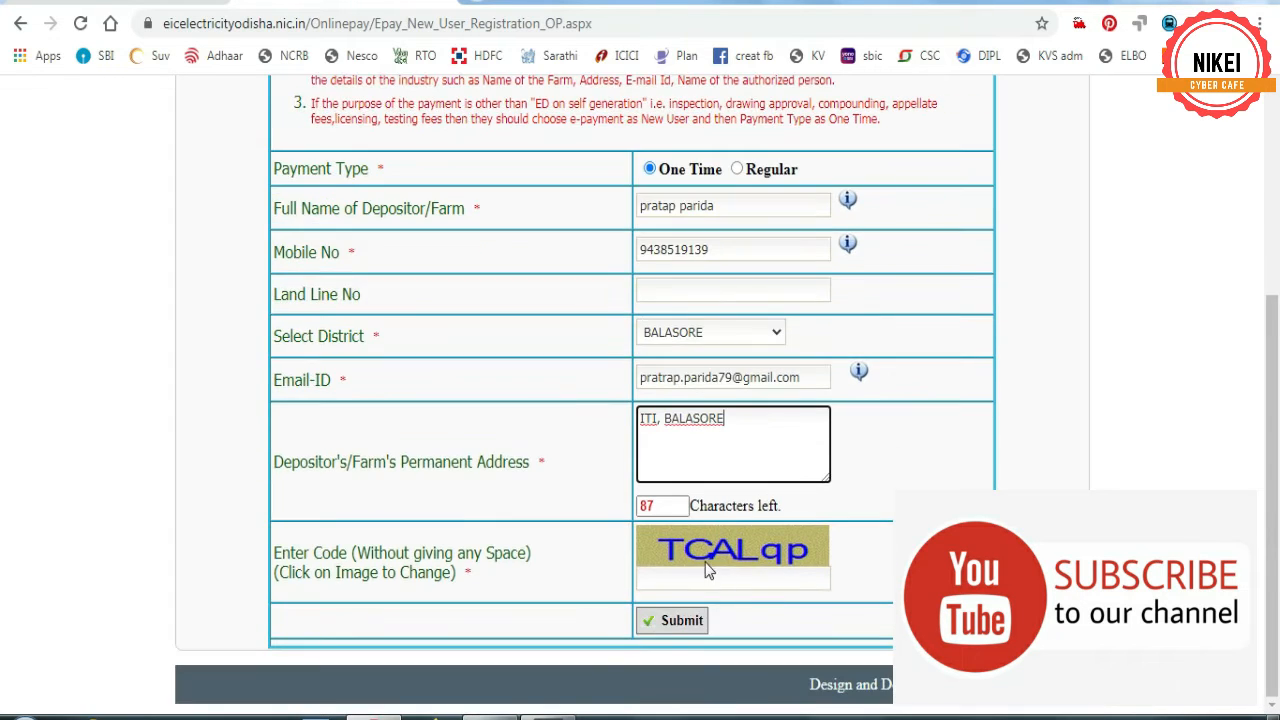
# - Enter the captcha verification code and submit the new-user registration
pyautogui.click(704, 580)
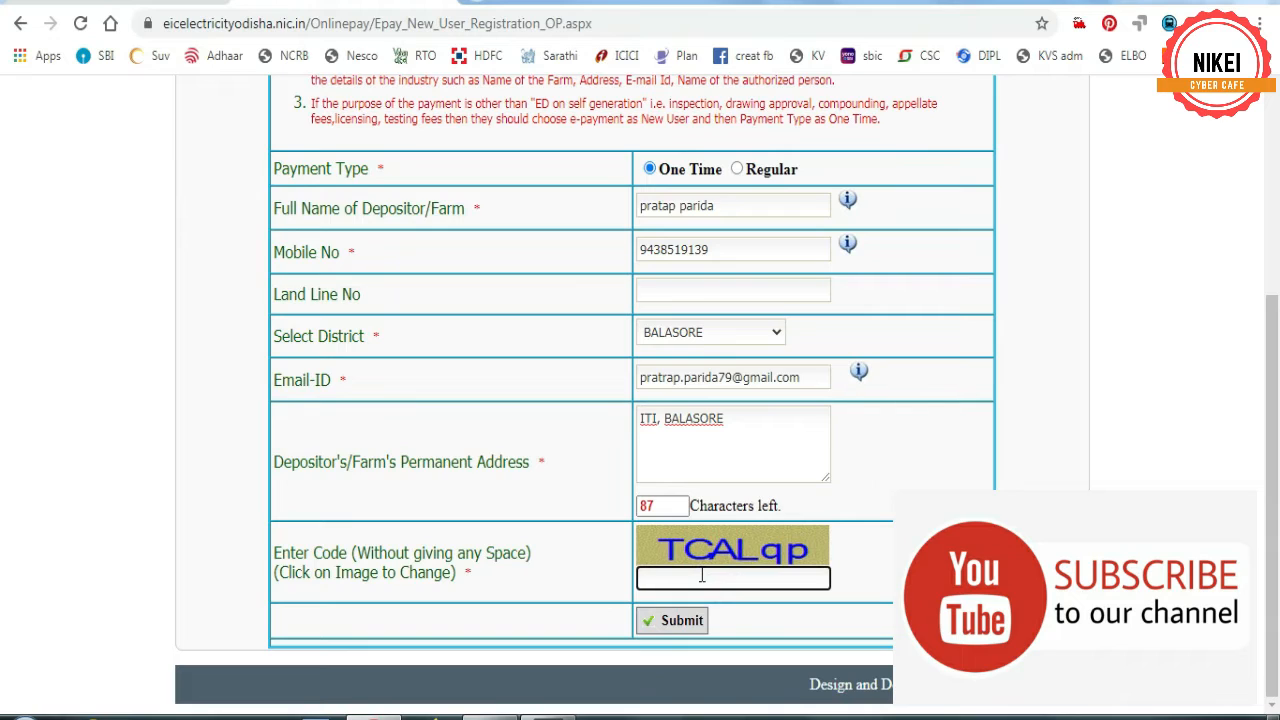
pyautogui.write('TCALqp')
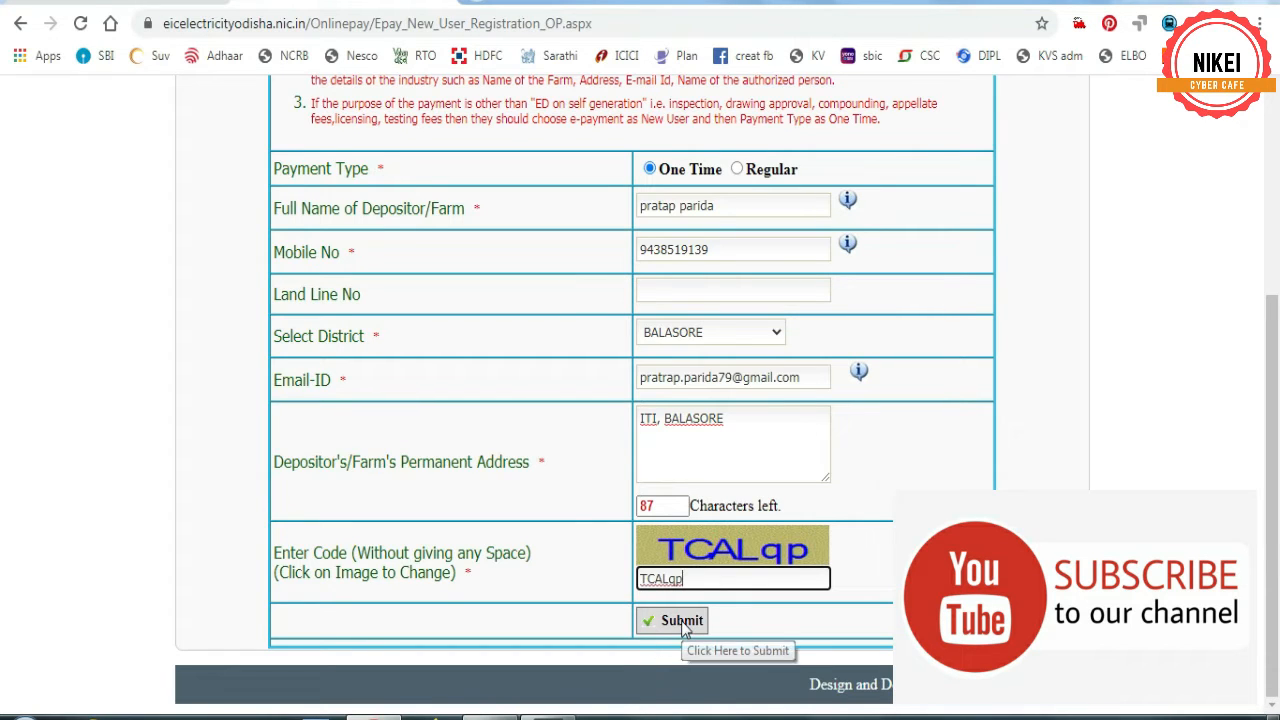
pyautogui.click(682, 622)
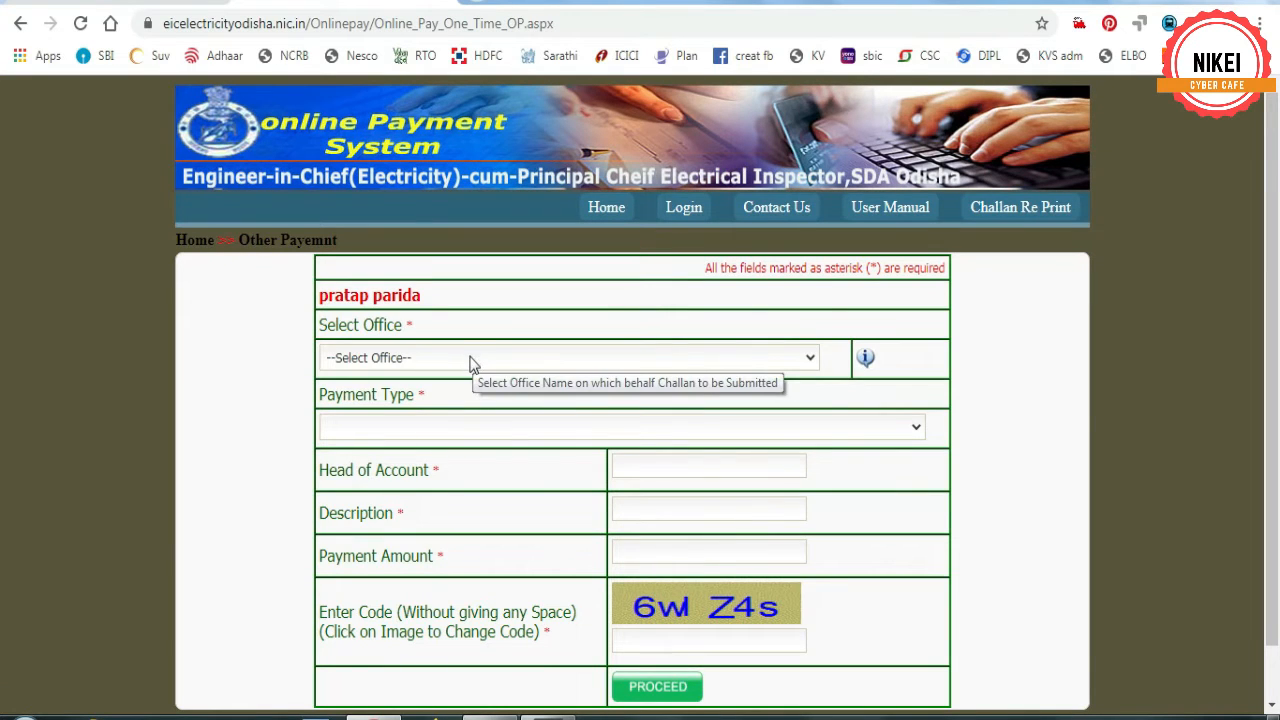
# - Select EE-Cum-DEI,Balasore as the office for the one-time payment
pyautogui.click(472, 360)
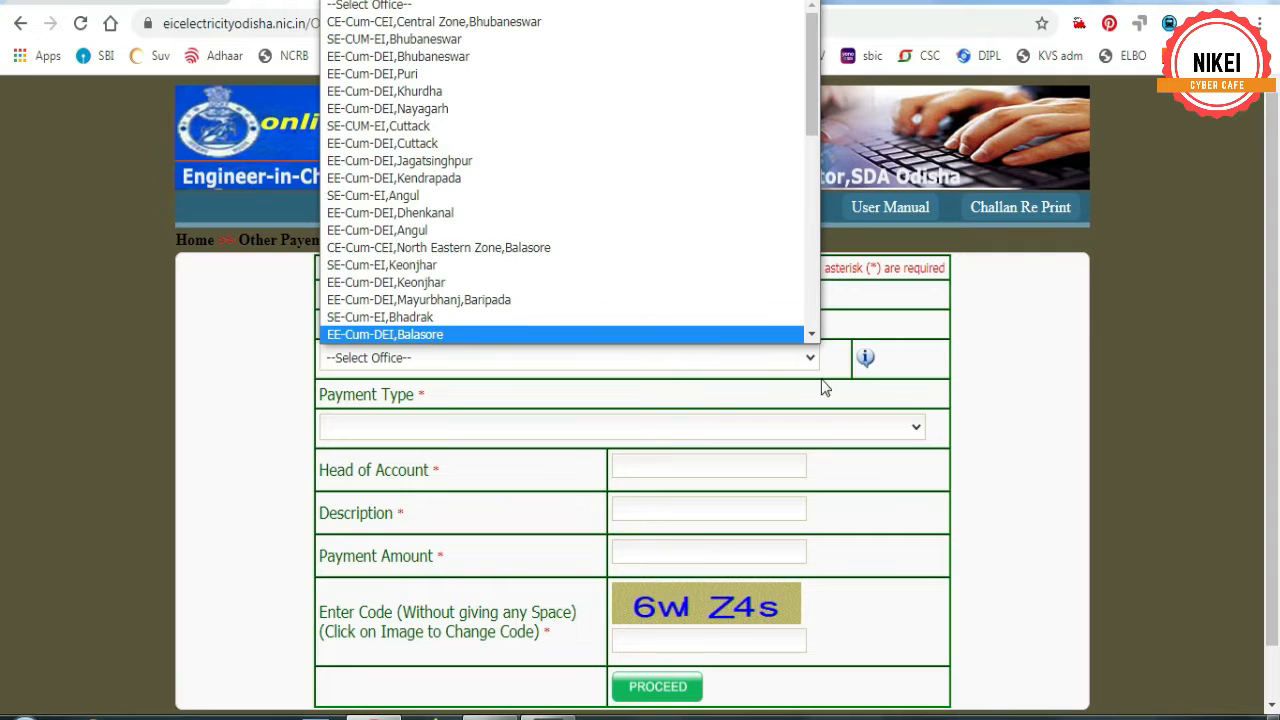
pyautogui.click(814, 336)
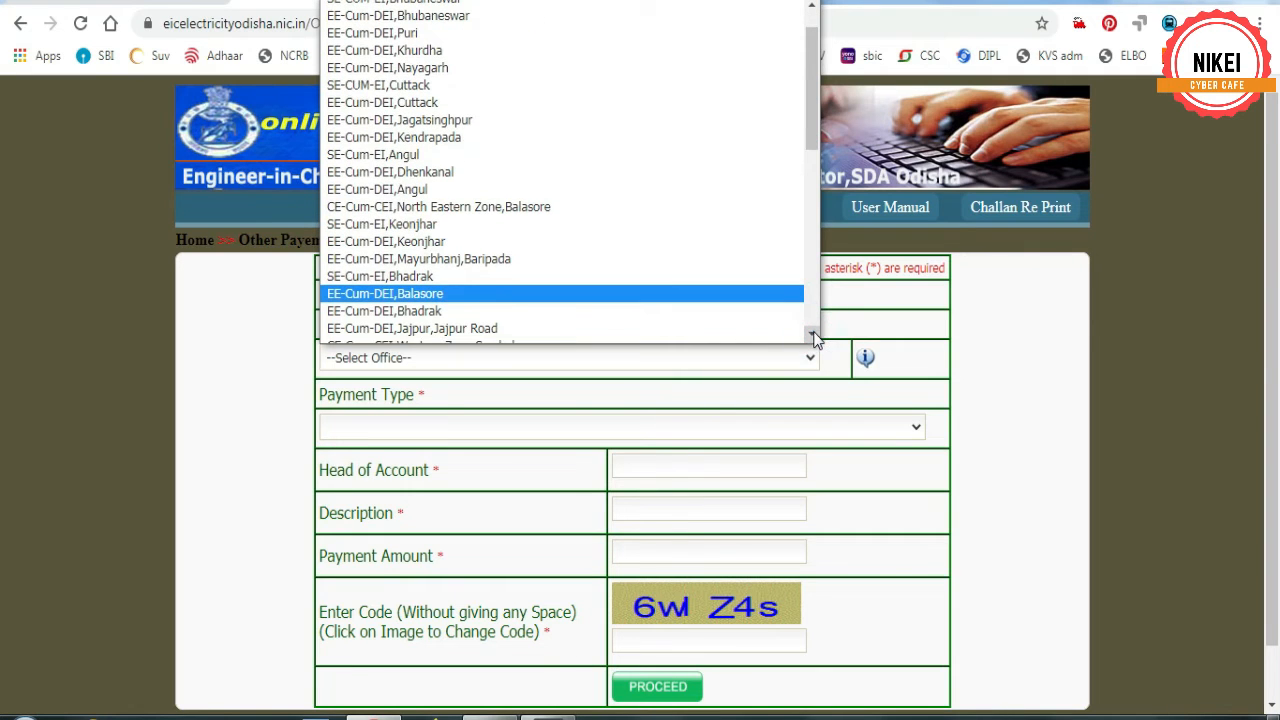
pyautogui.click(400, 297)
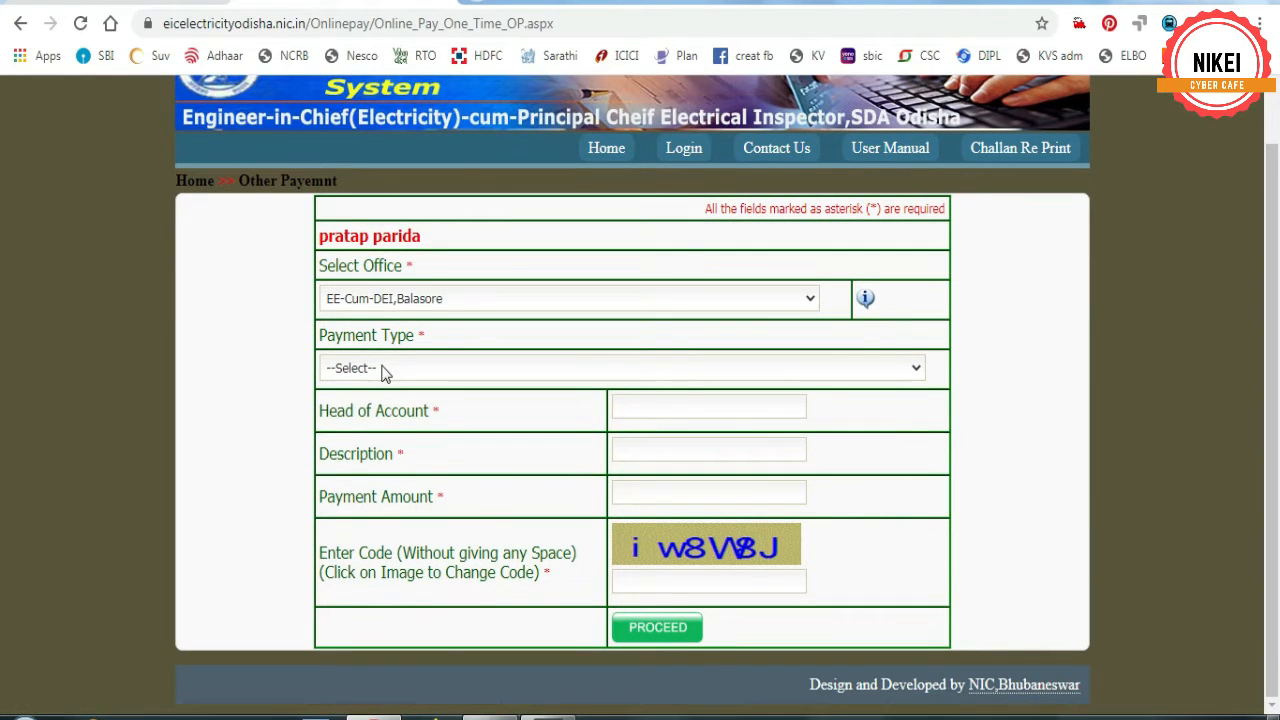
pyautogui.click(385, 368)
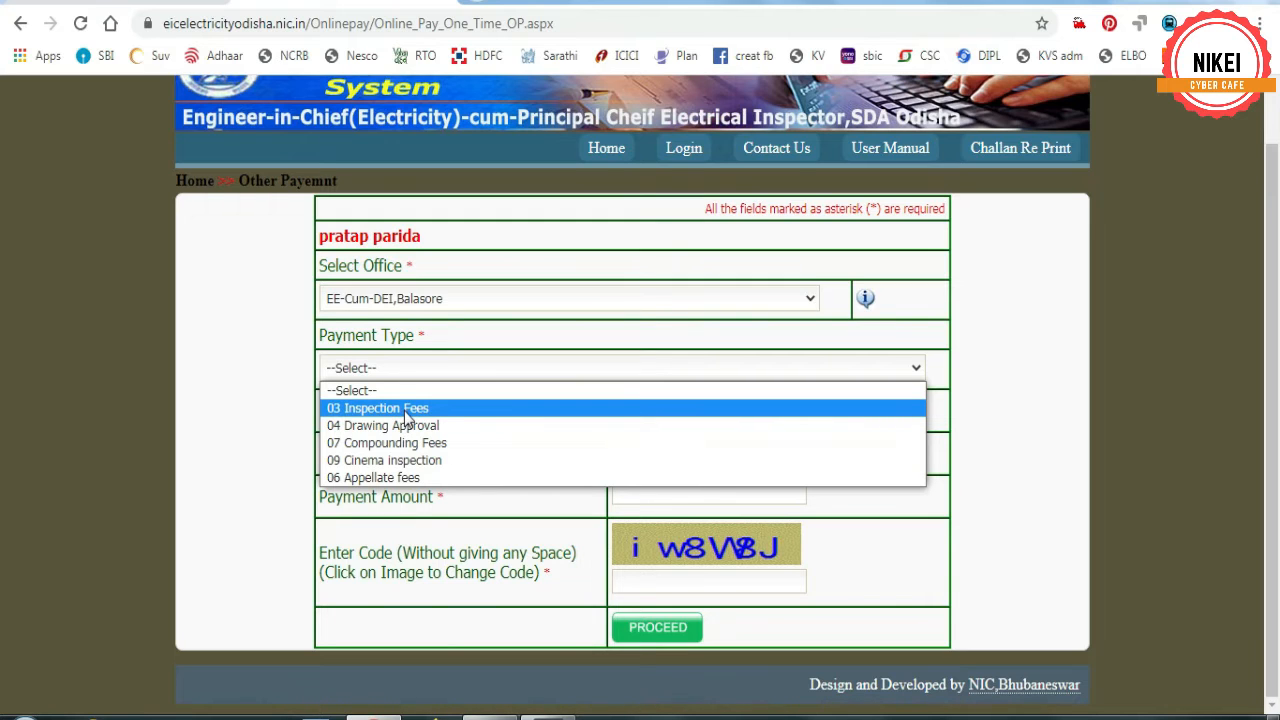
# - Set payment type 03 Inspection Fees, inspection type Initial, amount 35, and enter the captcha
pyautogui.click(407, 410)
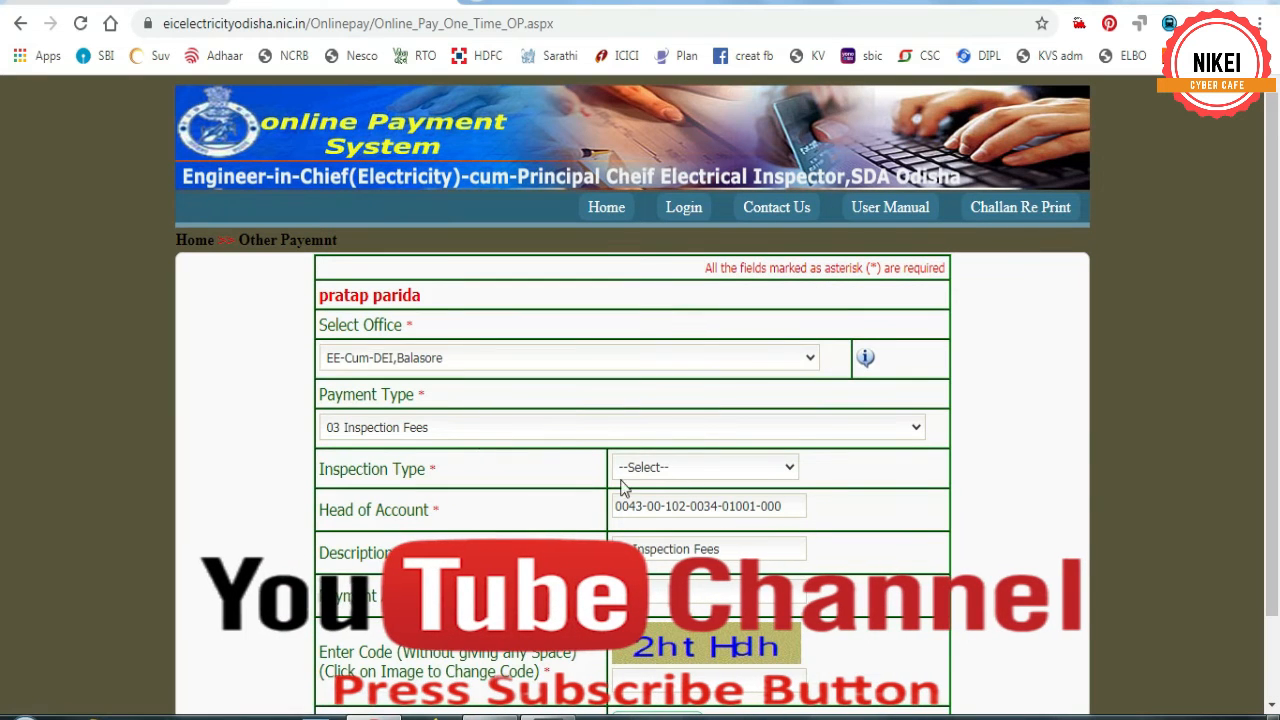
pyautogui.click(674, 466)
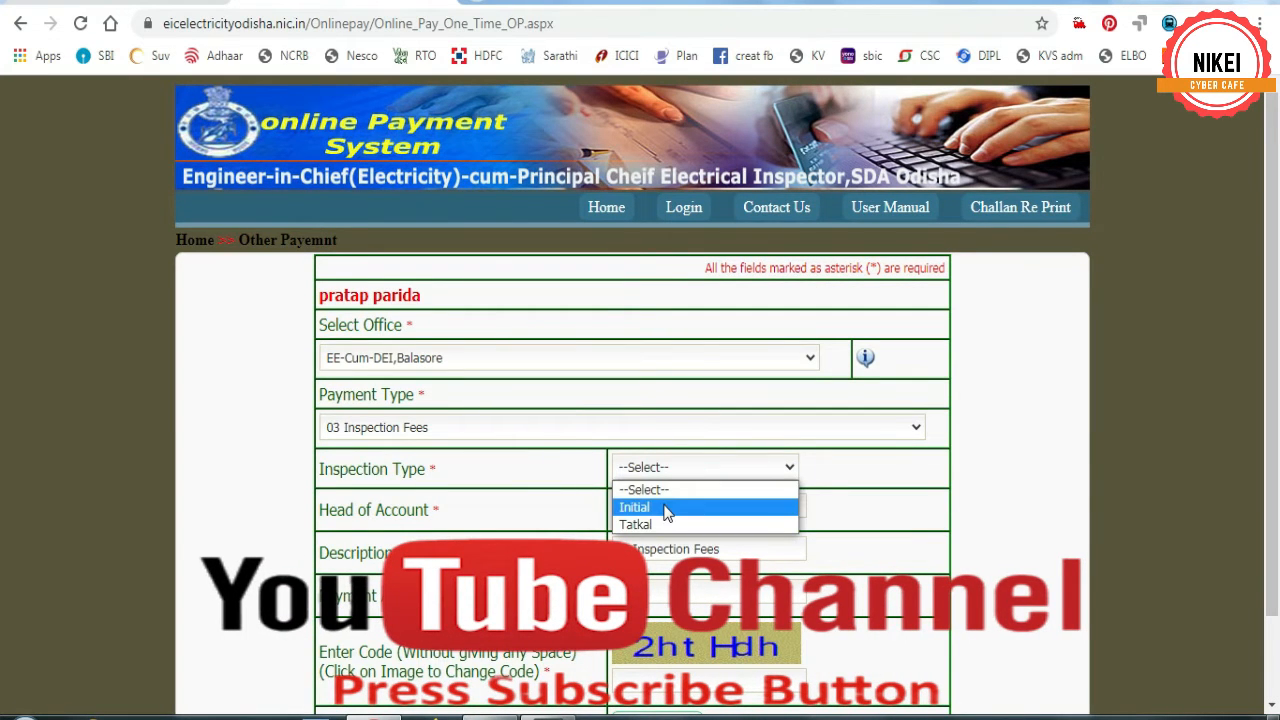
pyautogui.click(666, 508)
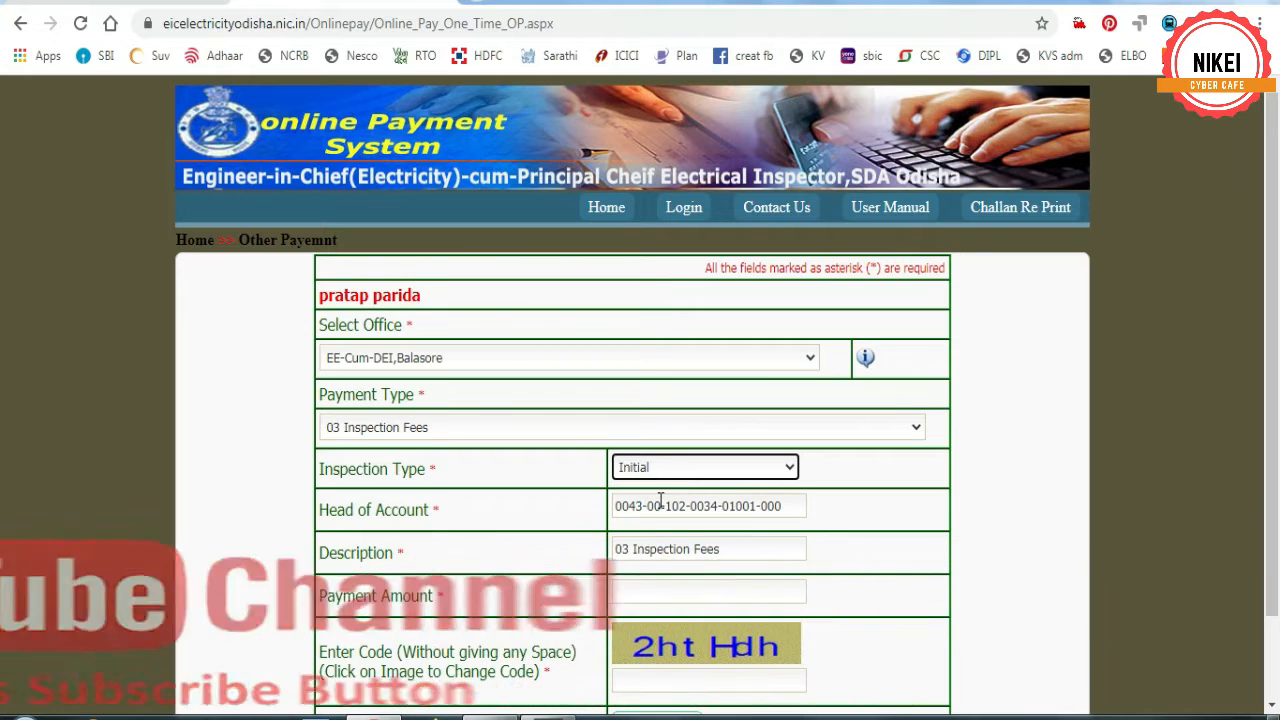
pyautogui.click(654, 591)
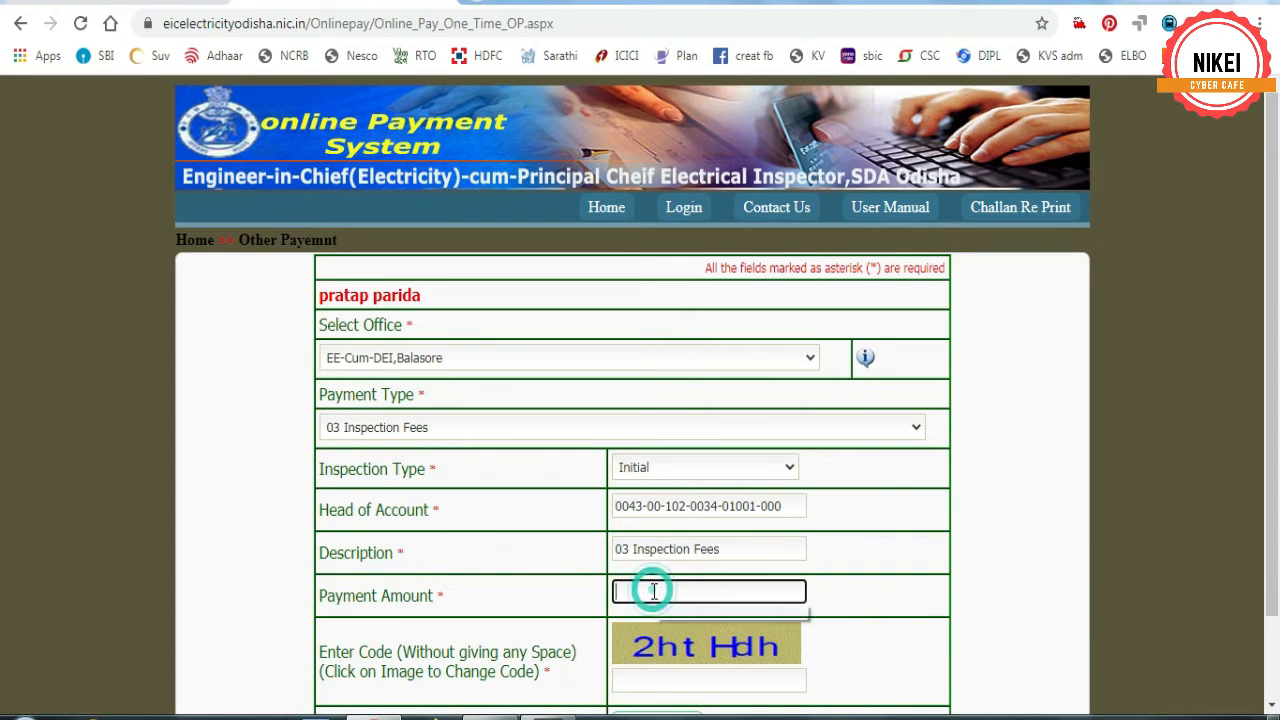
pyautogui.write('35')
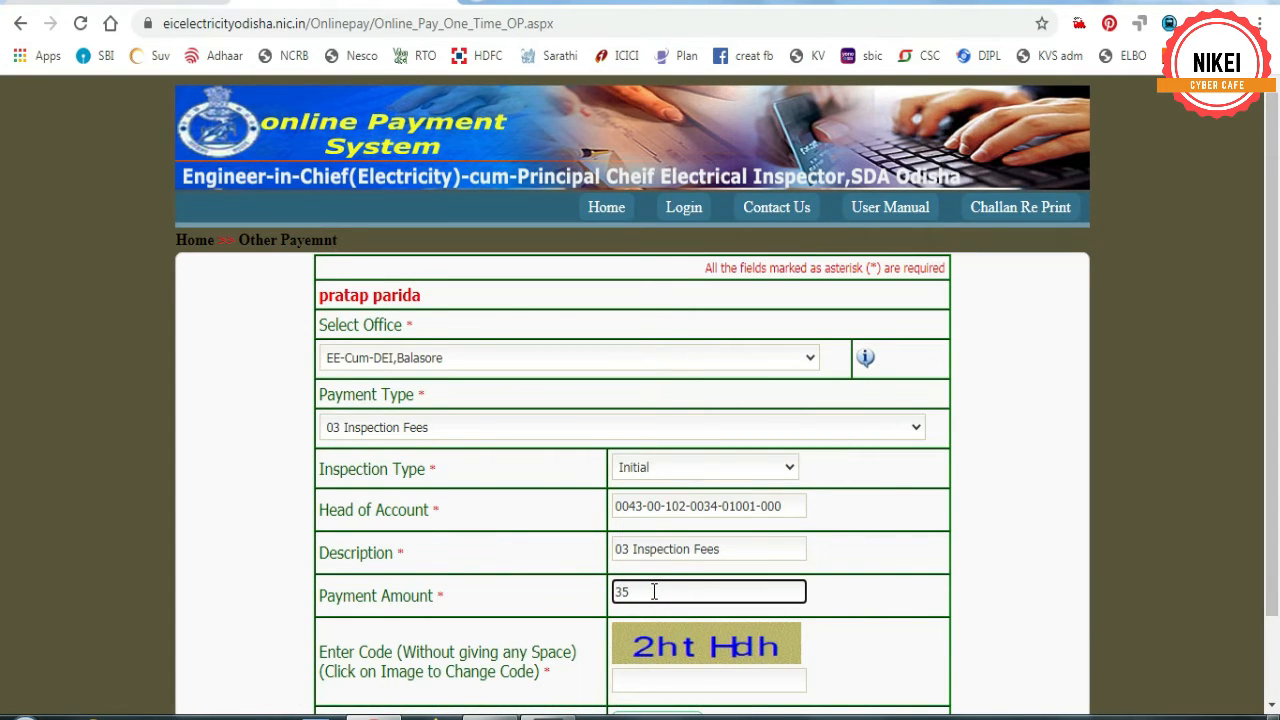
pyautogui.scroll(-1, 660, 590)
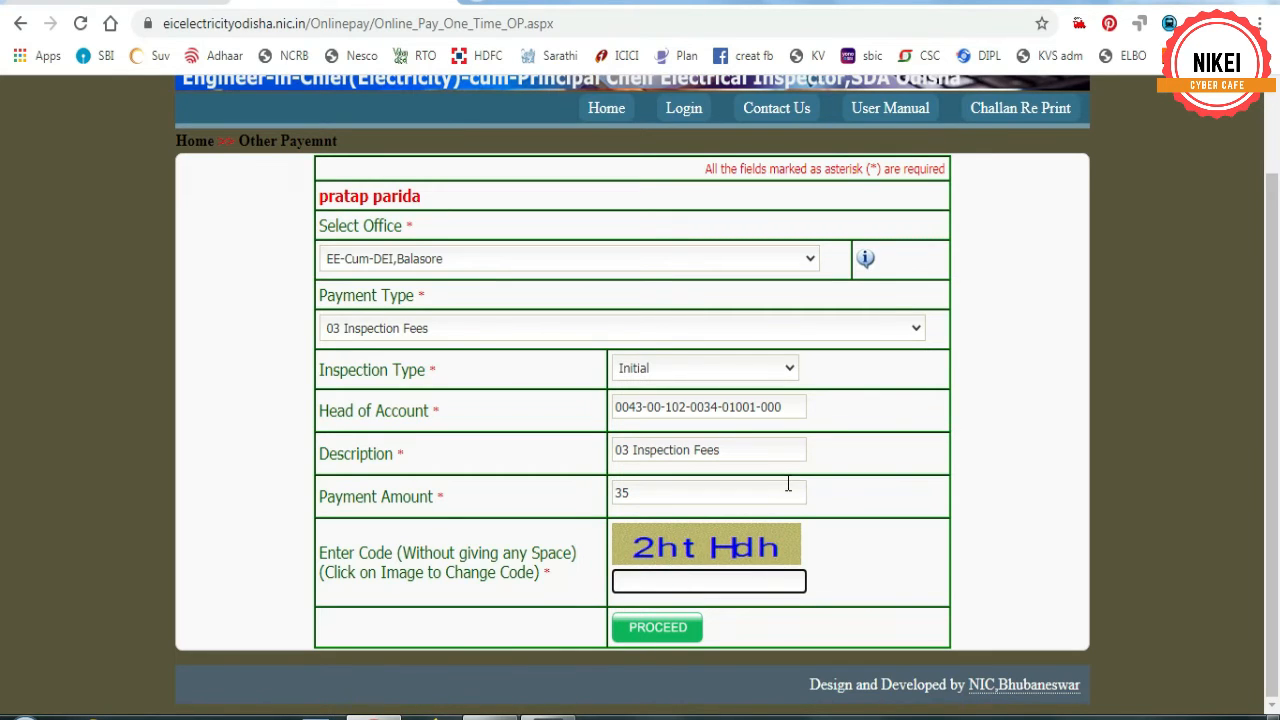
pyautogui.write('2htHdh')
# - Submit the challan, review the 35.00 Confirm Details and empty Depositor Identification, then continue
pyautogui.click(658, 628)
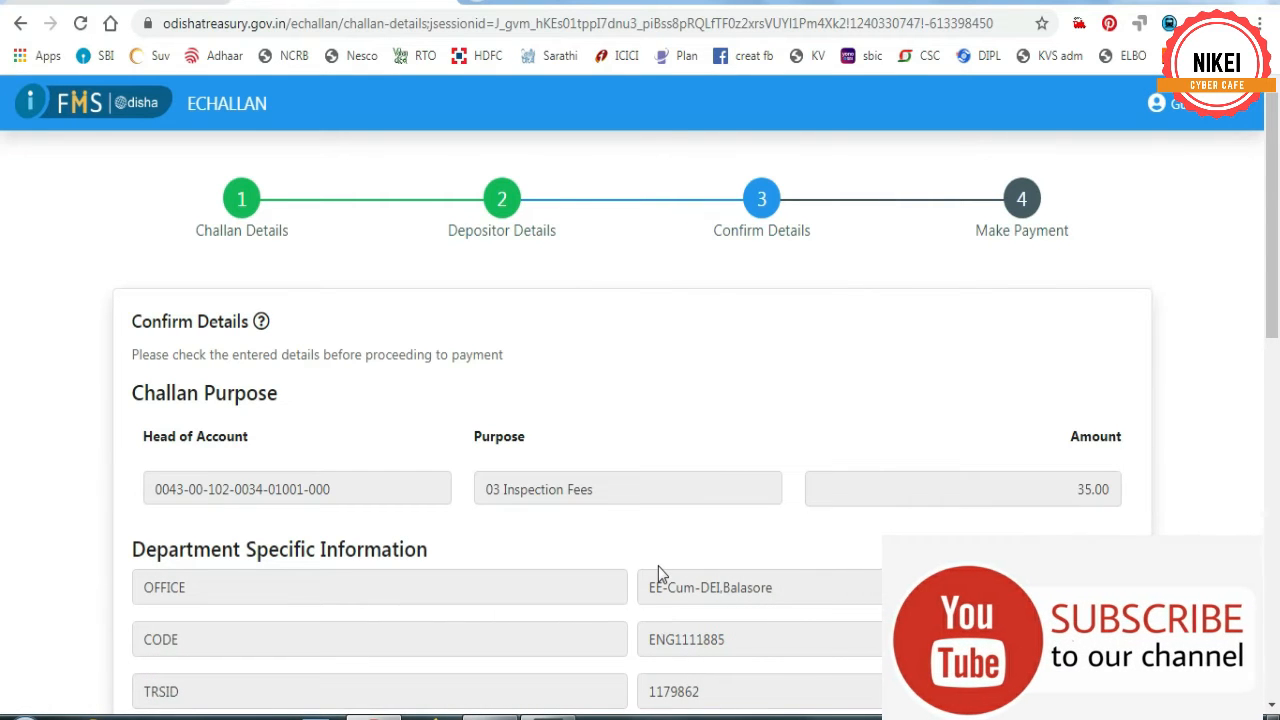
pyautogui.scroll(-4, 658, 566)
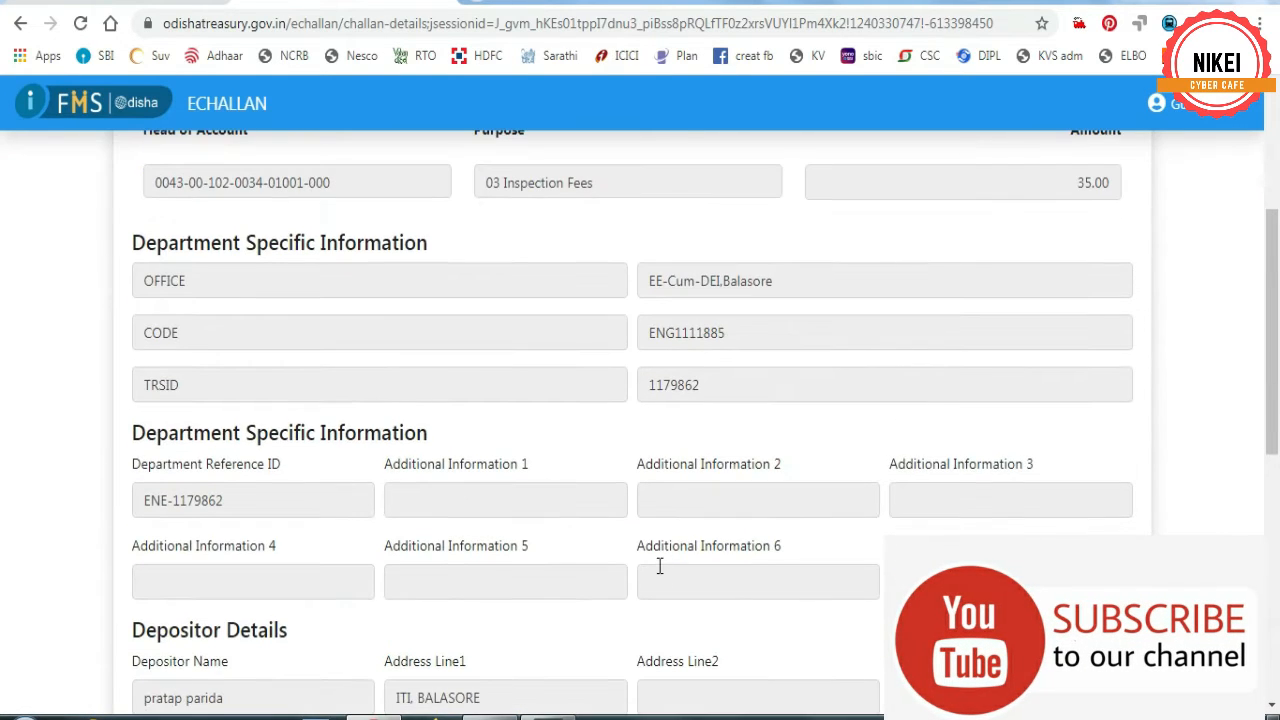
pyautogui.scroll(-3, 658, 566)
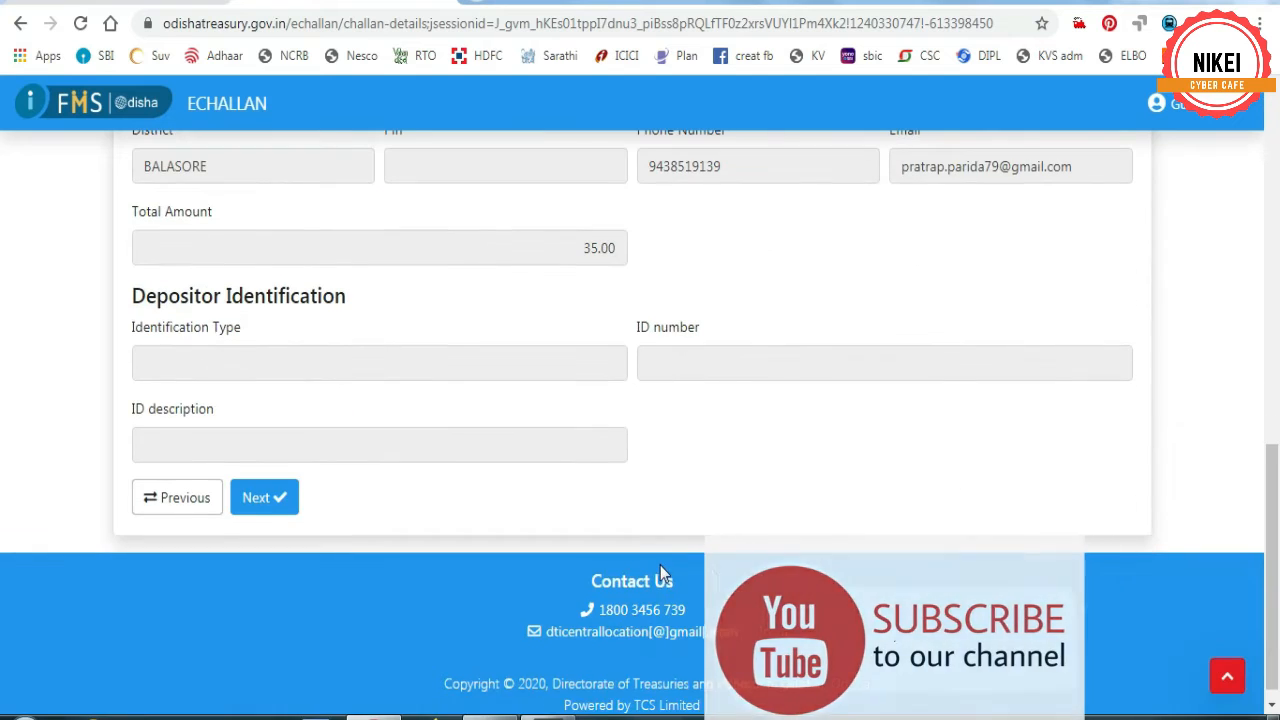
pyautogui.click(254, 365)
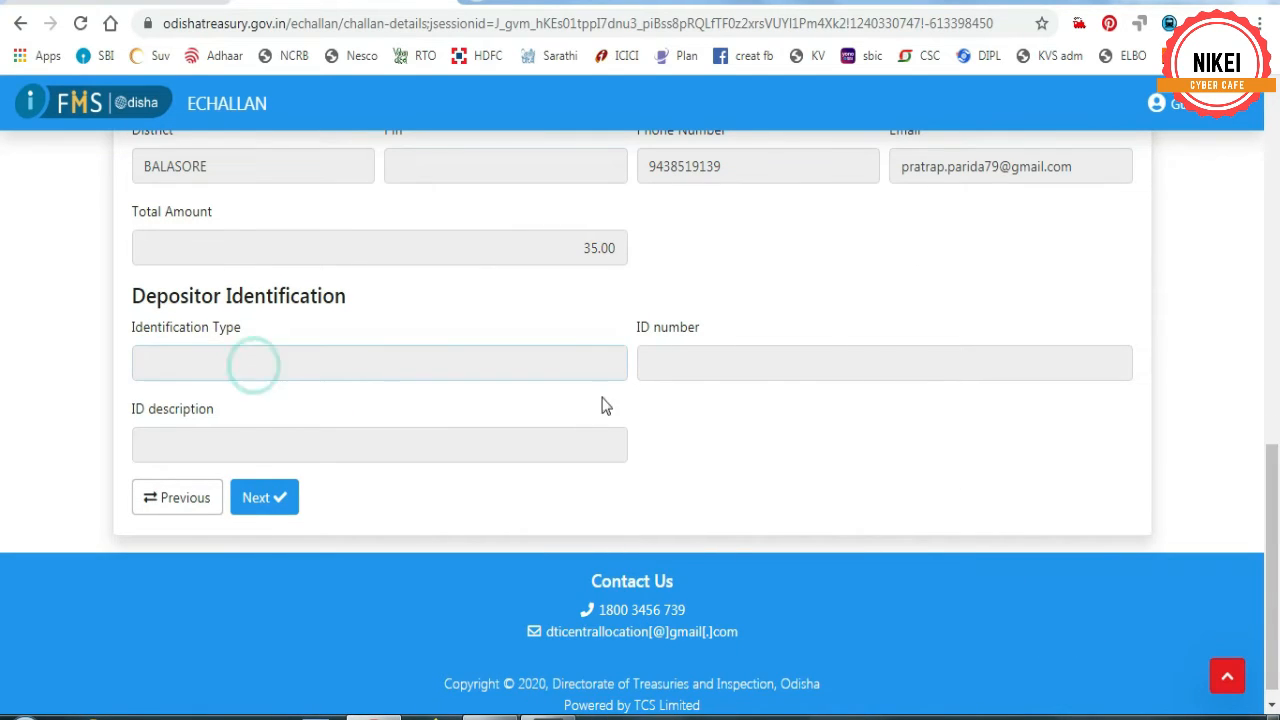
pyautogui.click(787, 366)
pyautogui.click(290, 450)
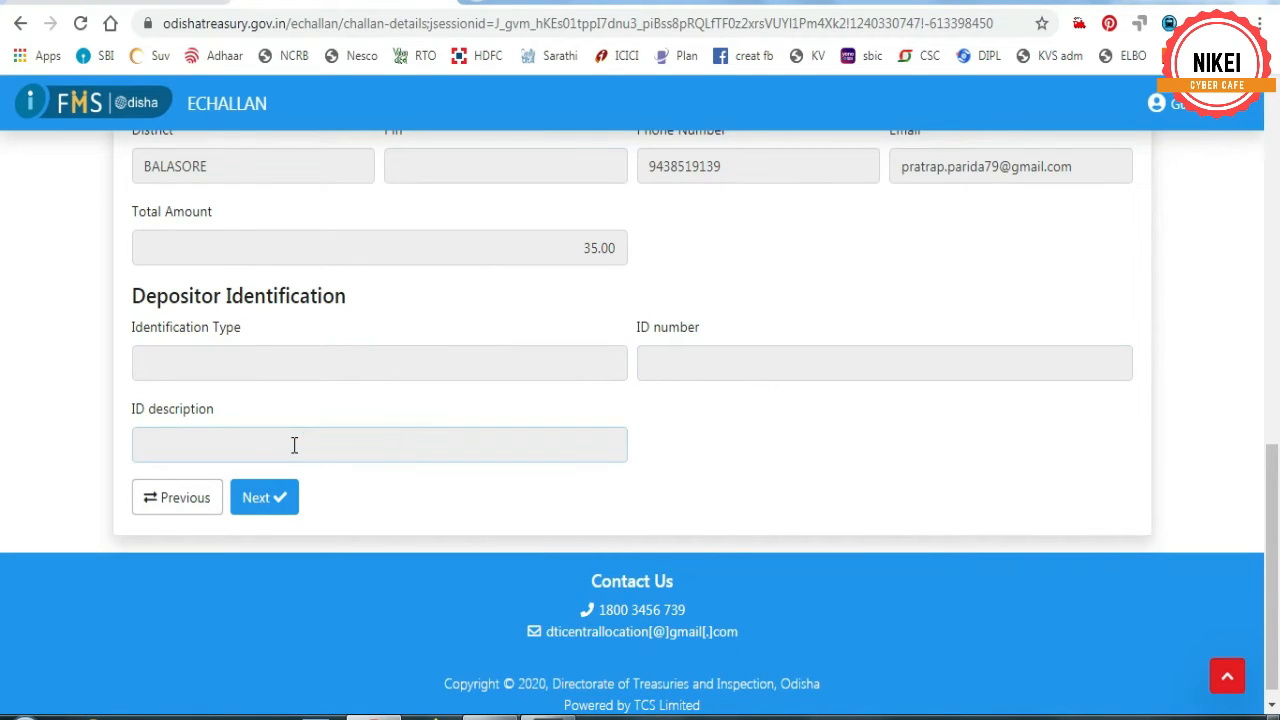
pyautogui.click(291, 443)
pyautogui.scroll(8, 386, 430)
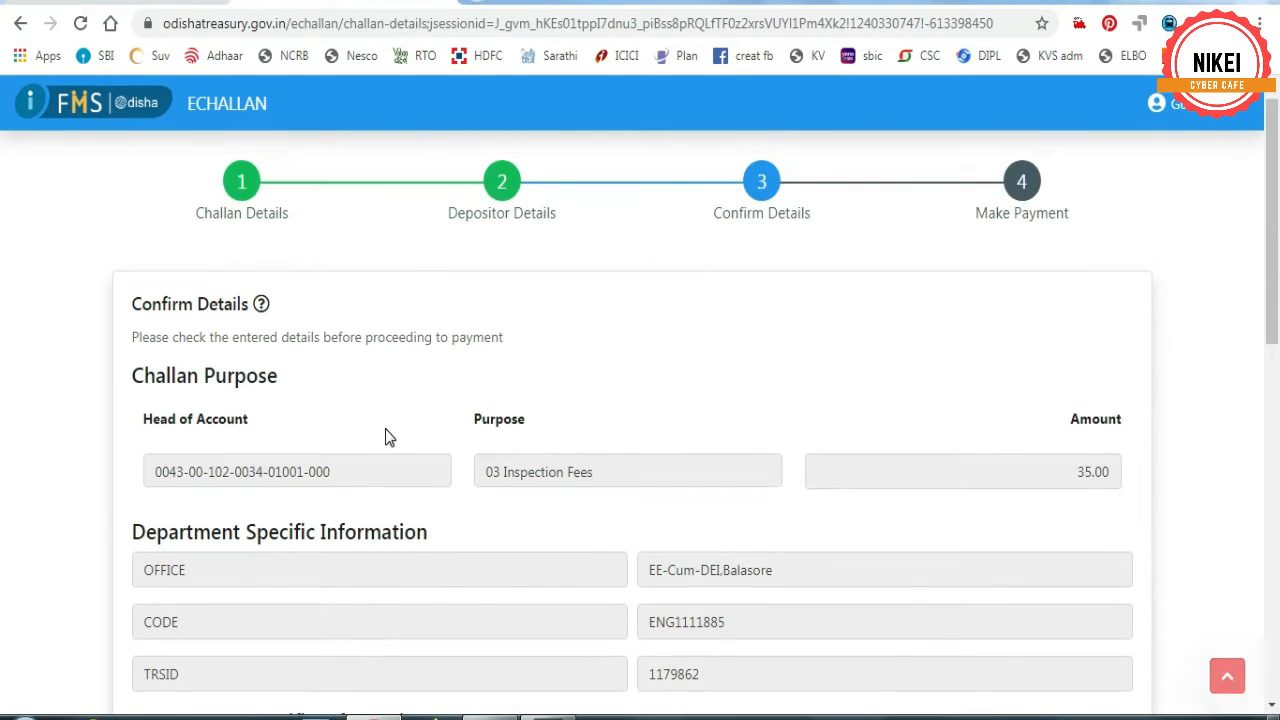
pyautogui.scroll(-10, 386, 432)
pyautogui.click(267, 481)
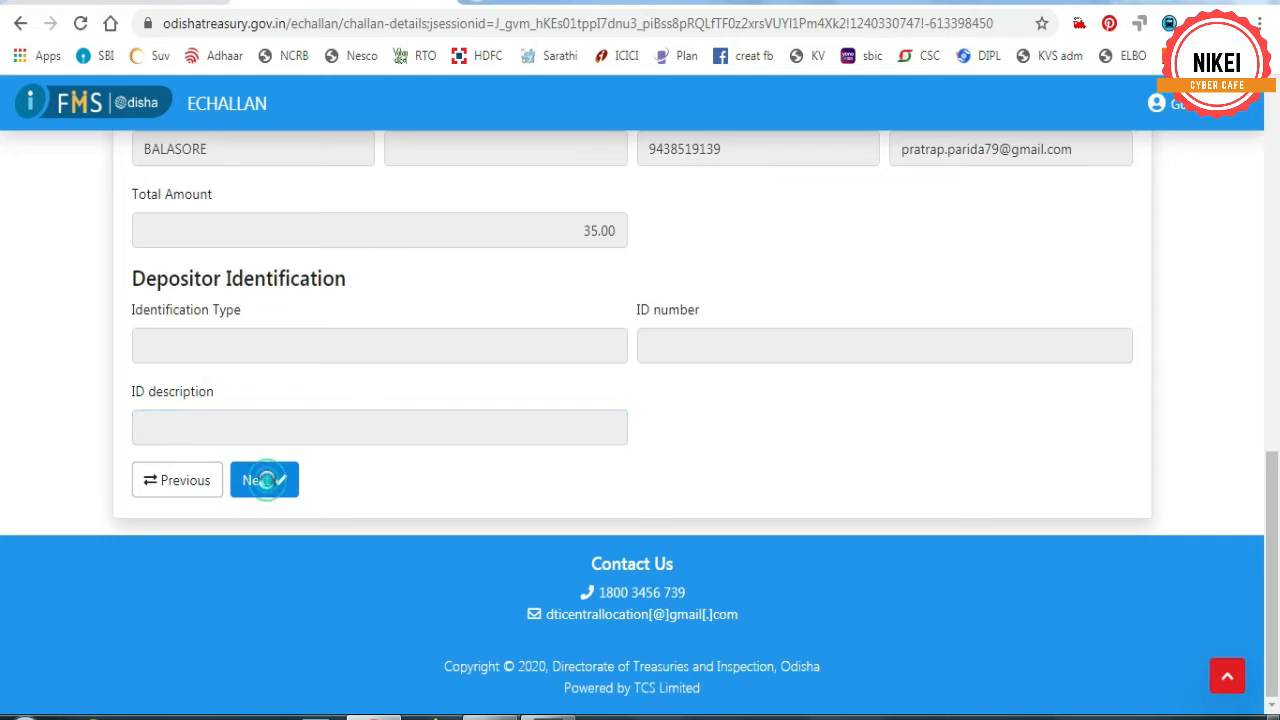
# - Compare Net Banking's bank list with All Debit Card, UPI, Netbanking, settling on the latter
pyautogui.scroll(-3, 371, 492)
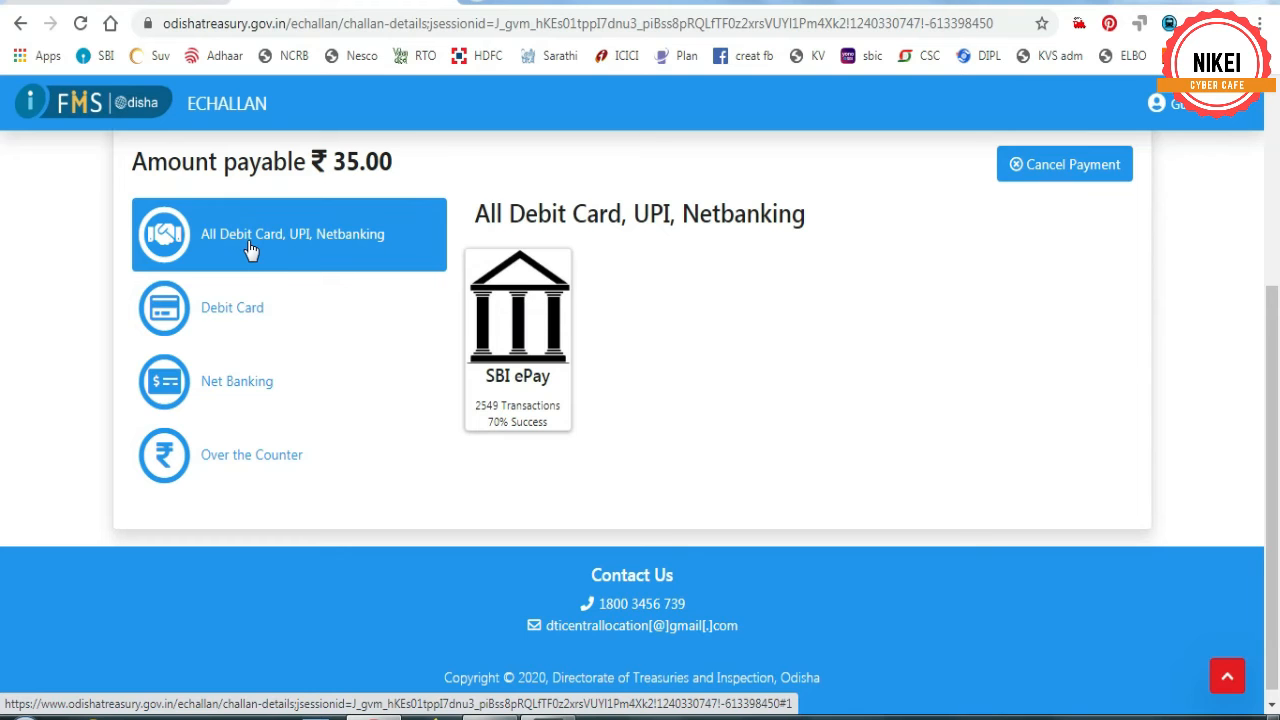
pyautogui.click(250, 250)
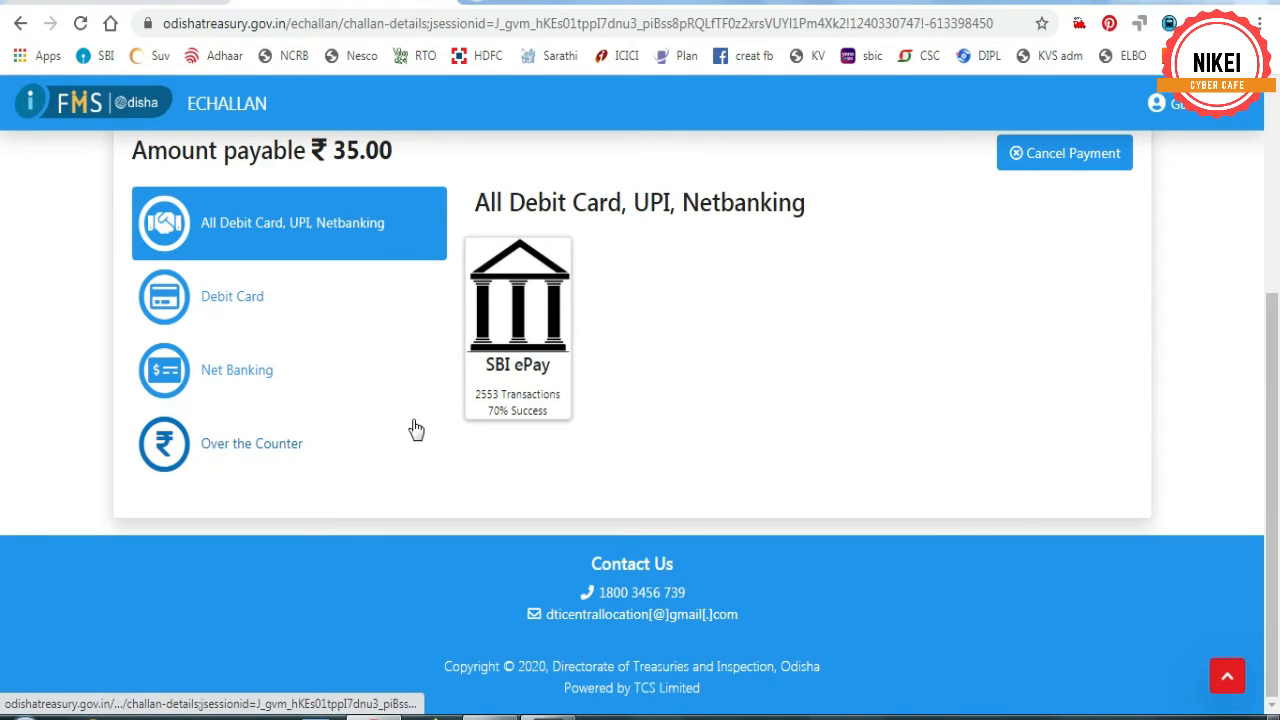
pyautogui.scroll(2, 416, 429)
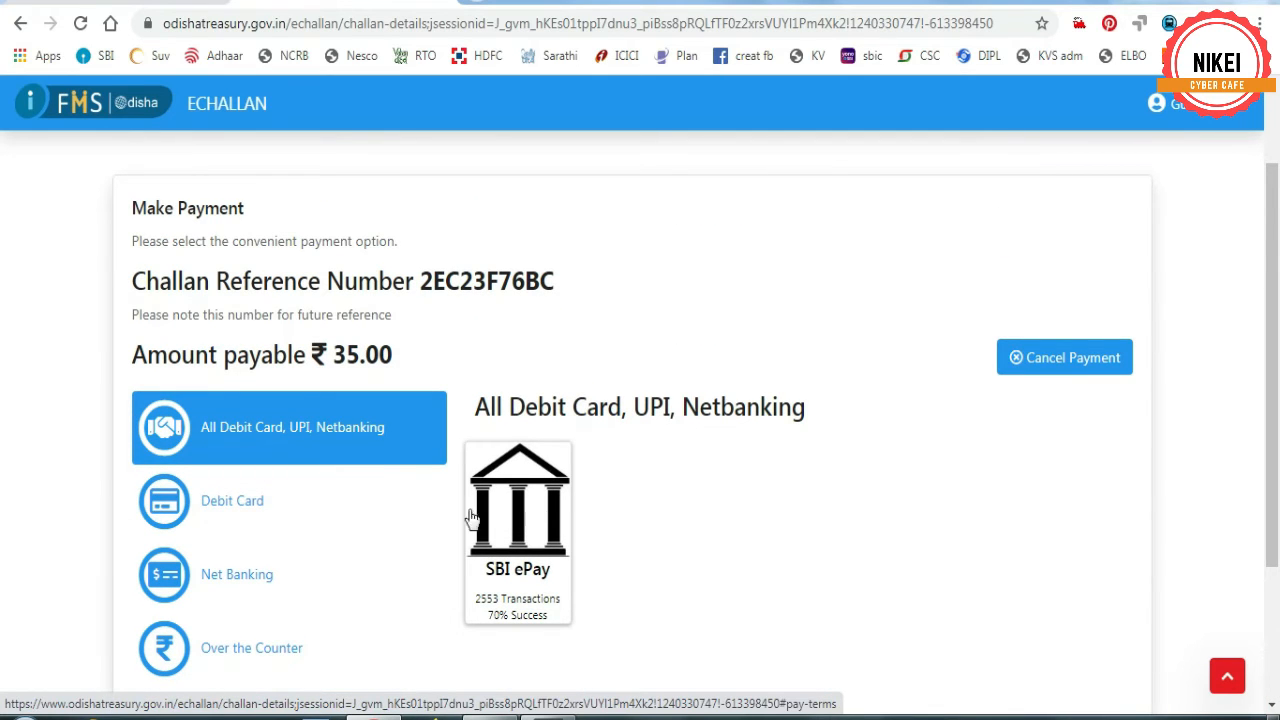
pyautogui.click(181, 585)
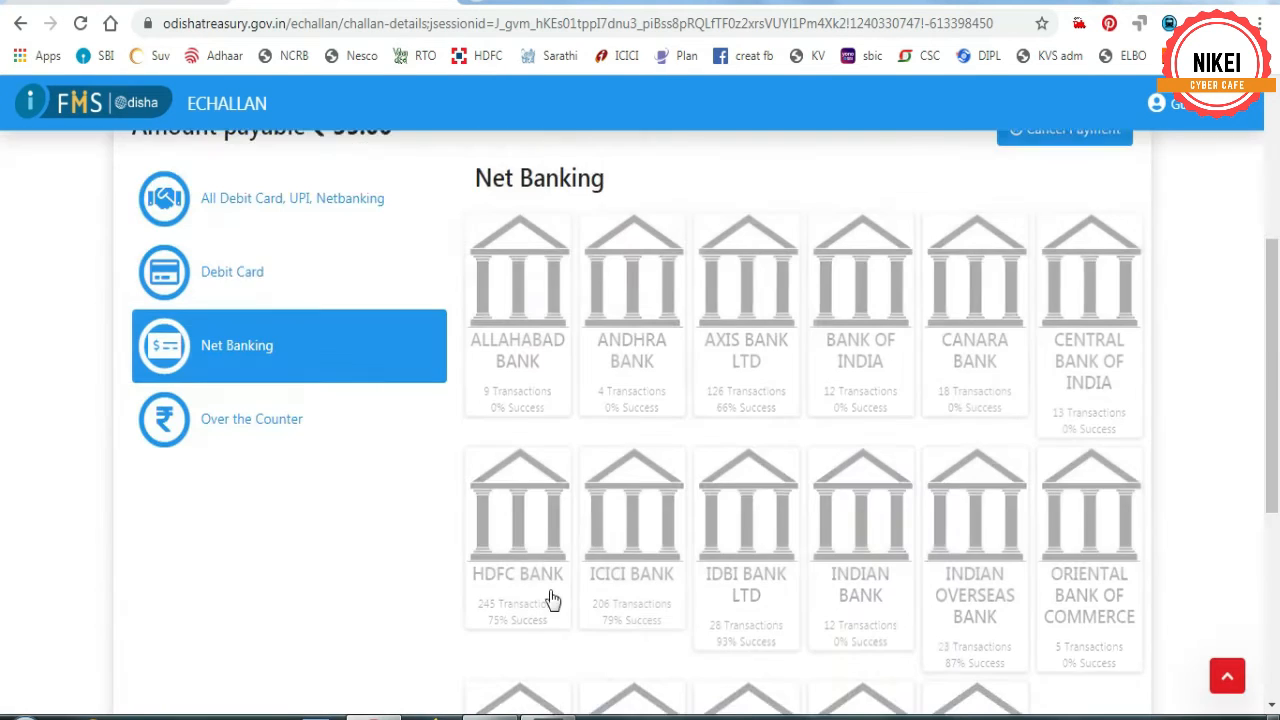
pyautogui.scroll(-3, 806, 469)
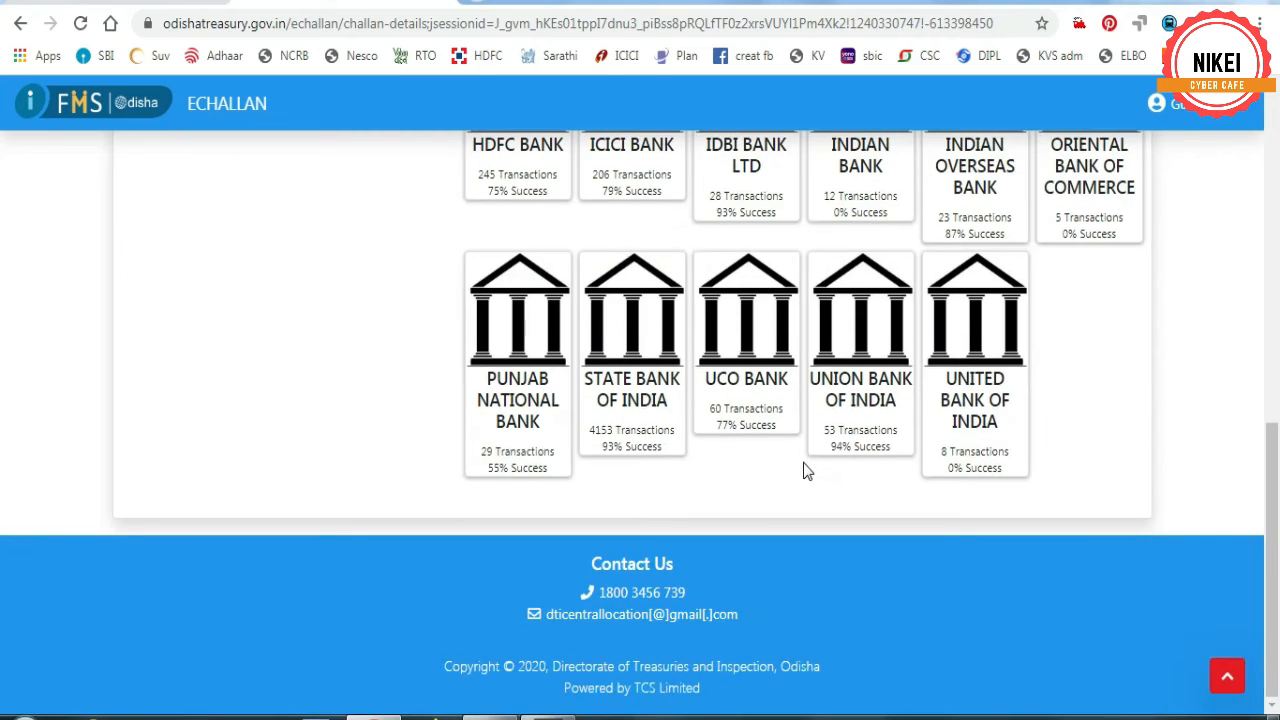
pyautogui.scroll(5, 806, 469)
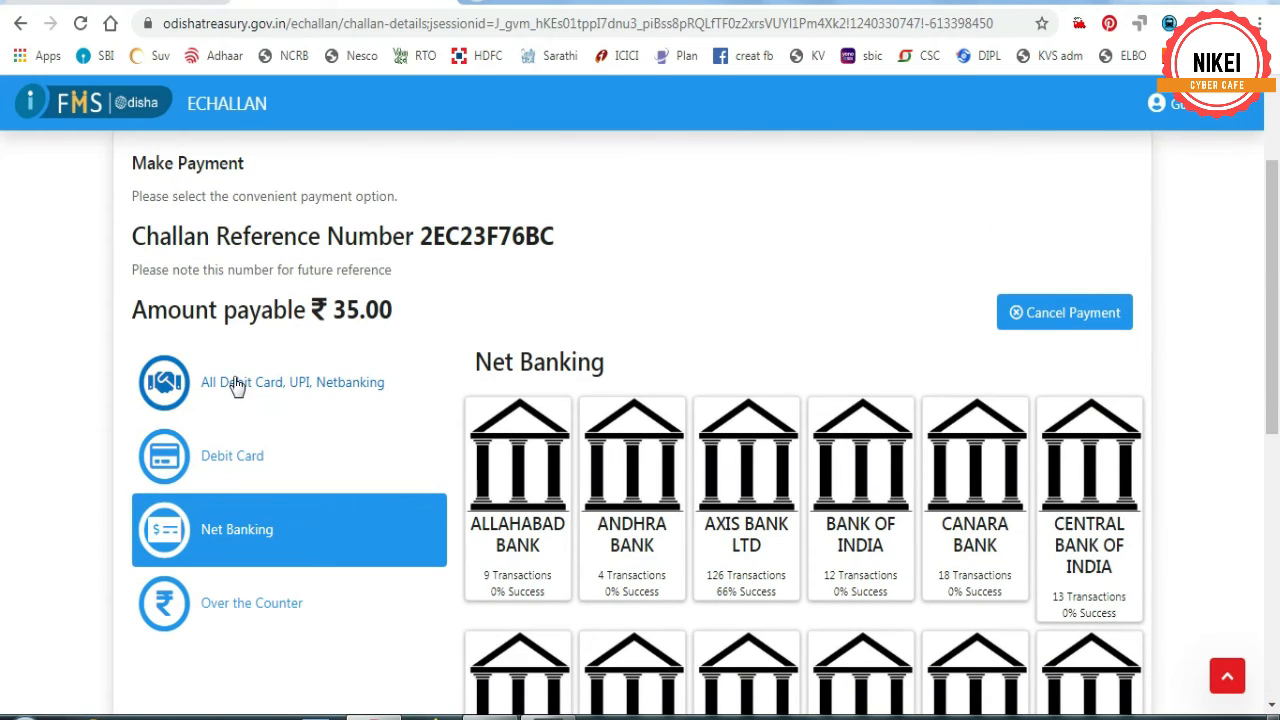
pyautogui.click(233, 378)
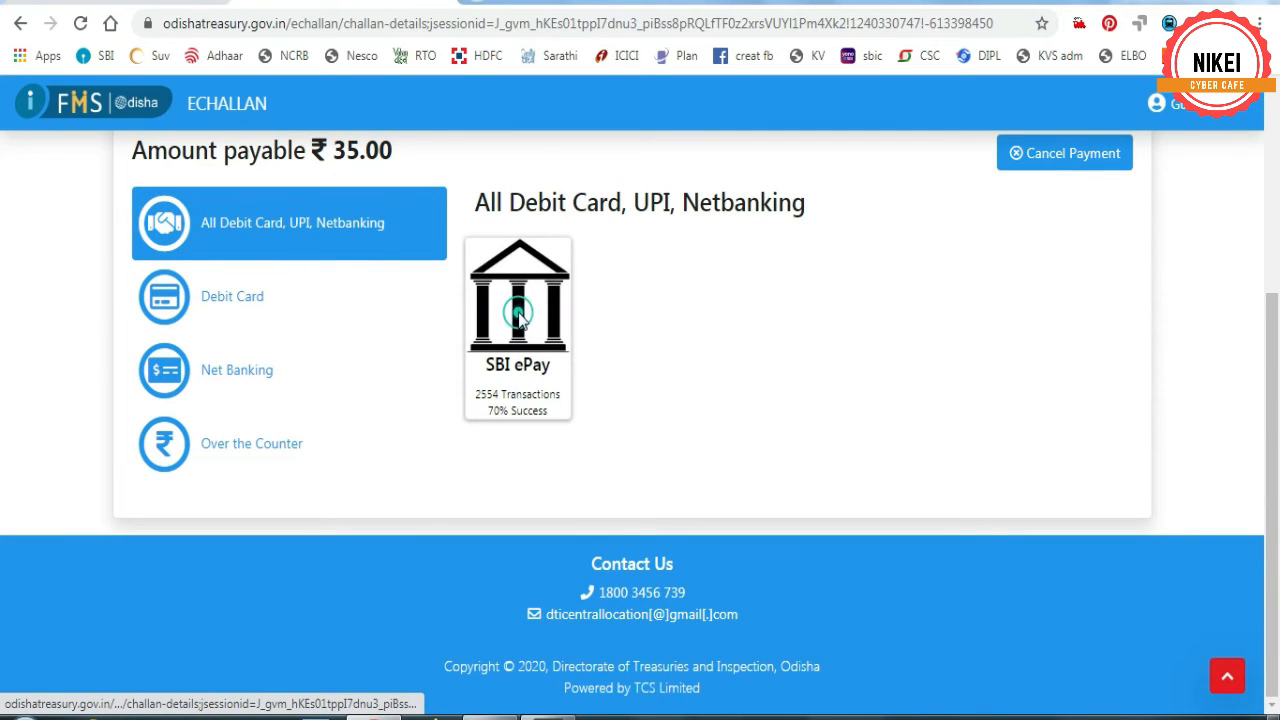
# - Pay via SBI ePay with remark 'initial inspection fee', accepting the terms
pyautogui.click(520, 320)
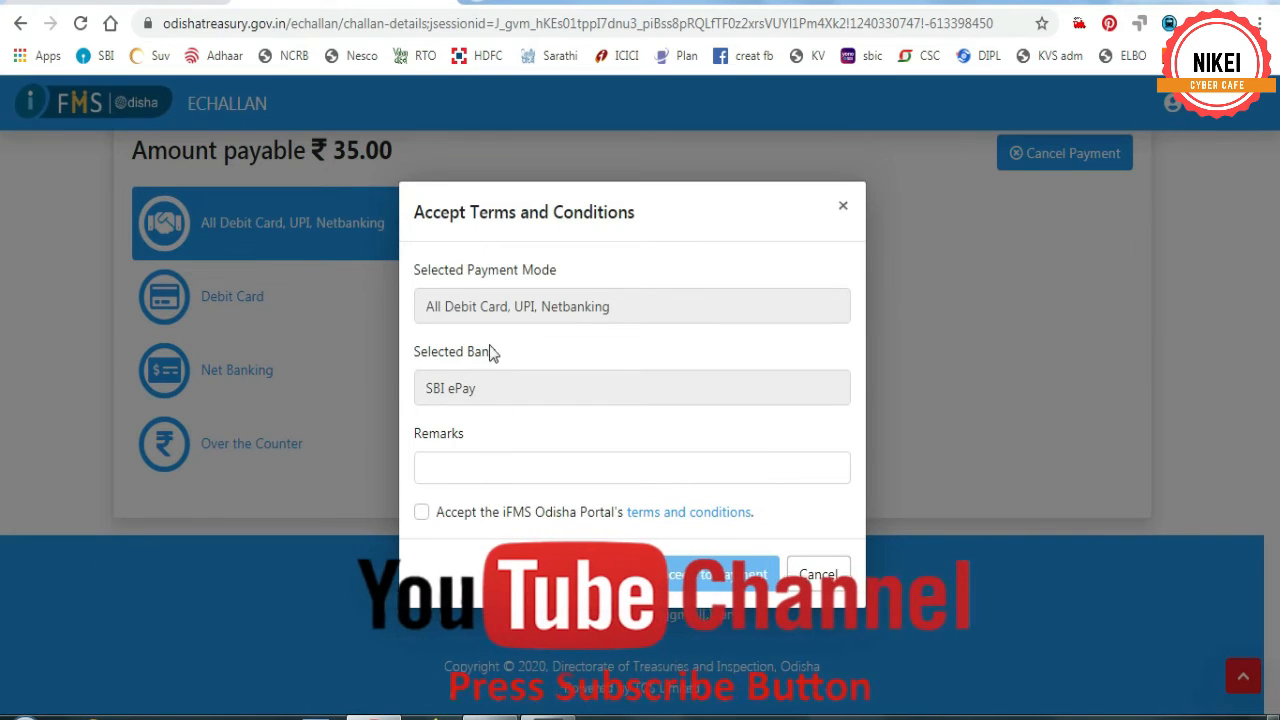
pyautogui.click(474, 474)
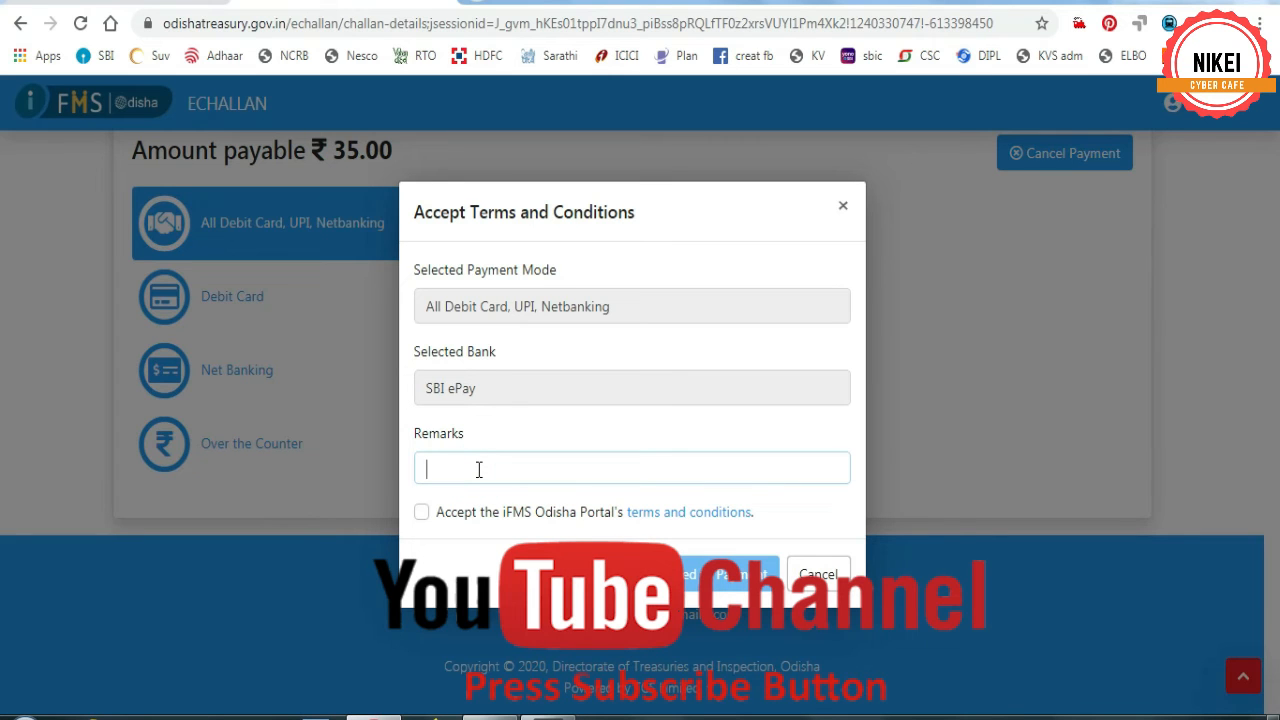
pyautogui.write('initia')
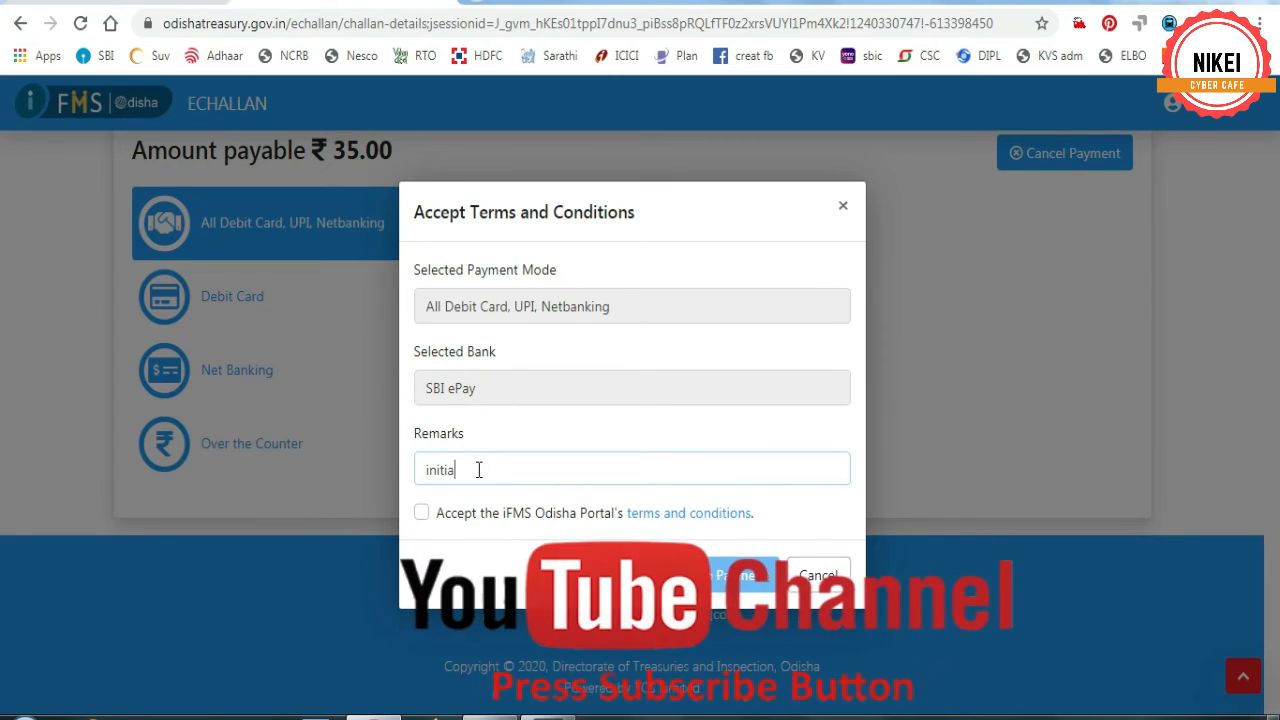
pyautogui.write('l insp')
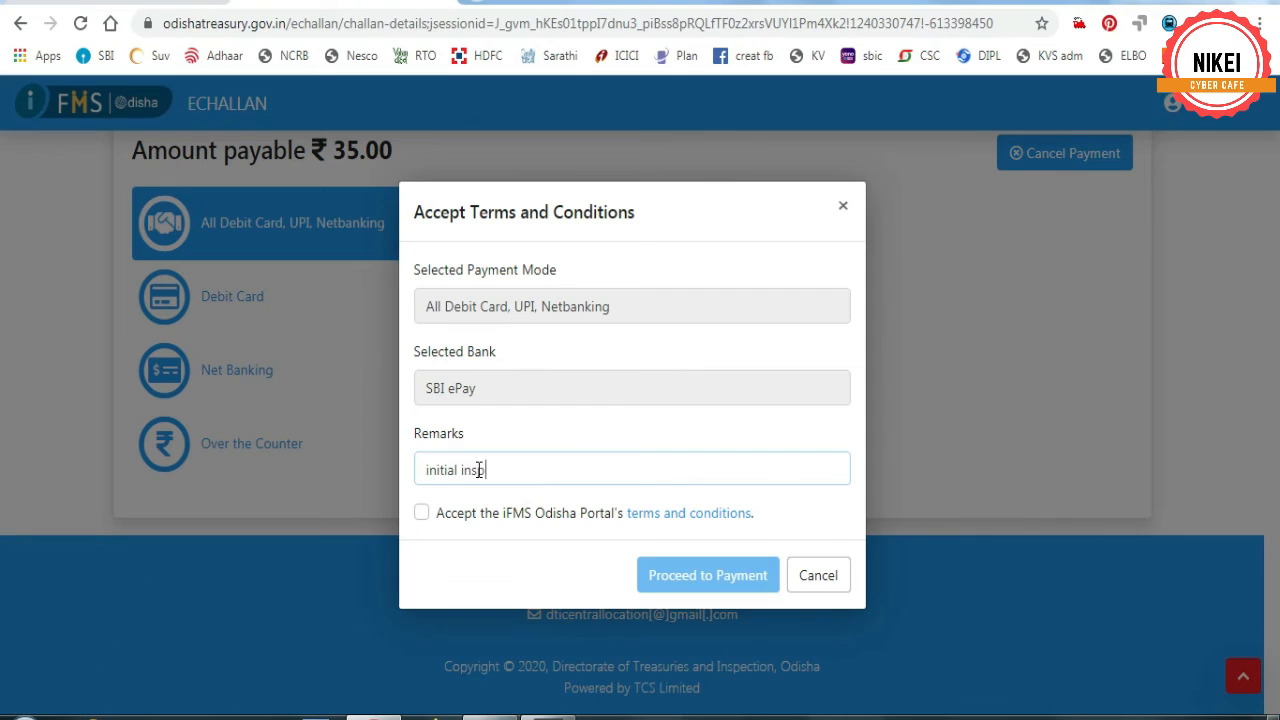
pyautogui.write('ection fee')
pyautogui.click(421, 513)
pyautogui.click(713, 577)
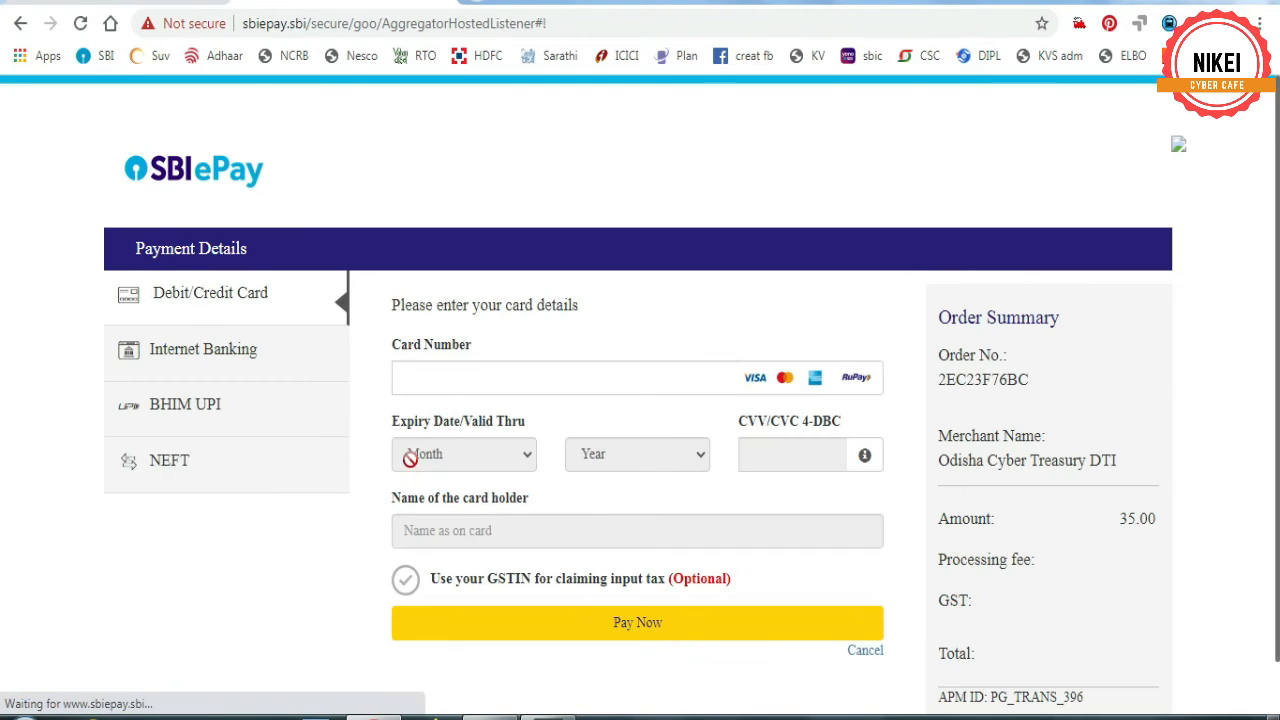
# - Place the cursor in the SBI ePay Card Number field for the 35.00 Odisha Cyber Treasury order
pyautogui.click(453, 377)
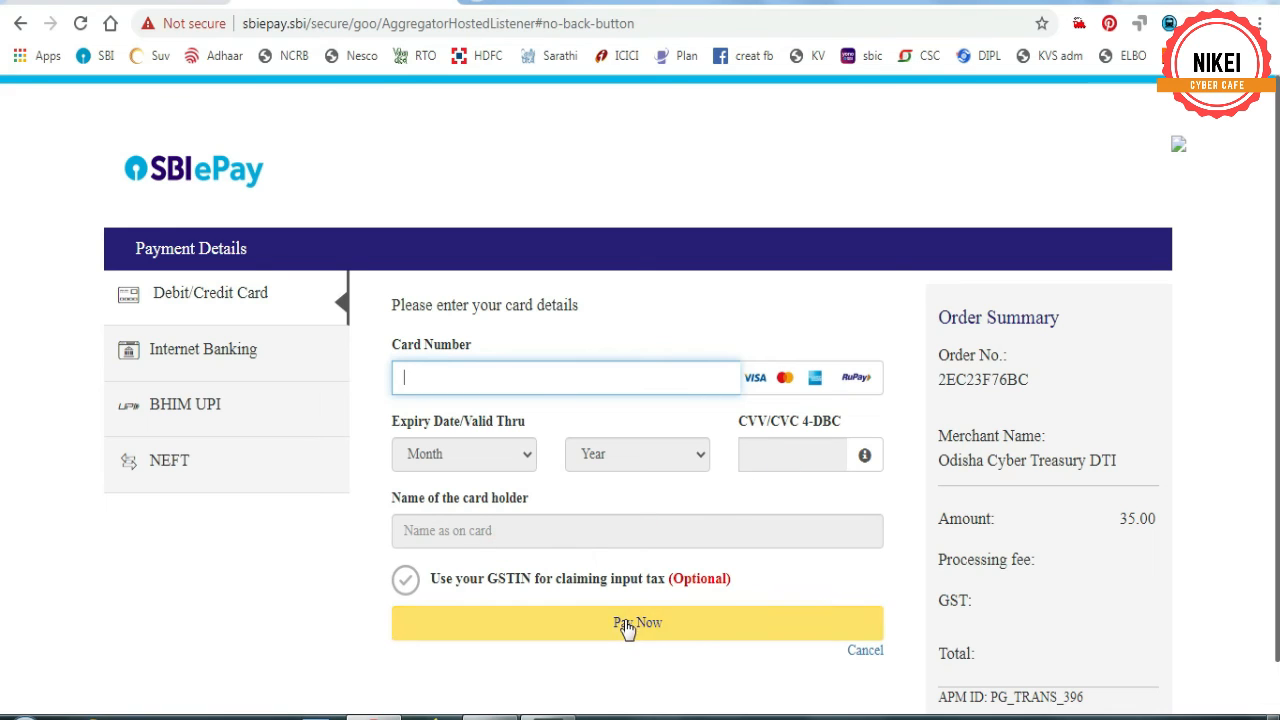
pyautogui.scroll(-1, 706, 617)
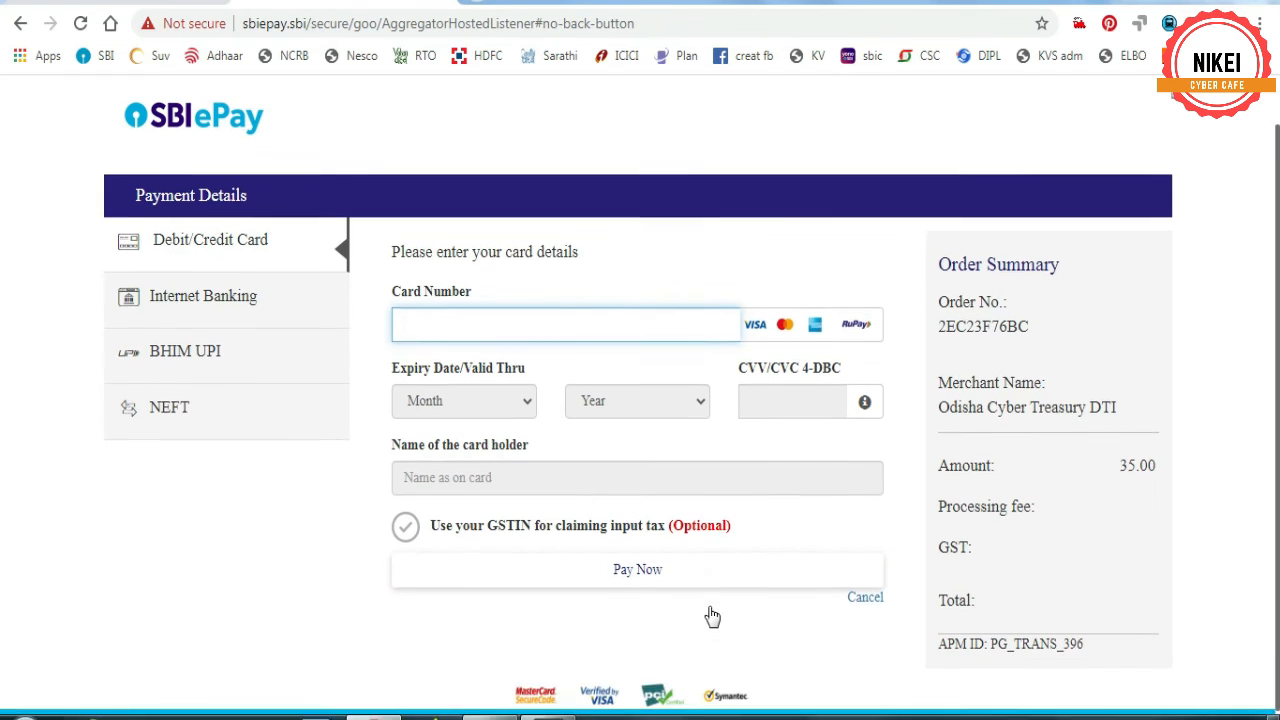
pyautogui.scroll(1, 700, 595)
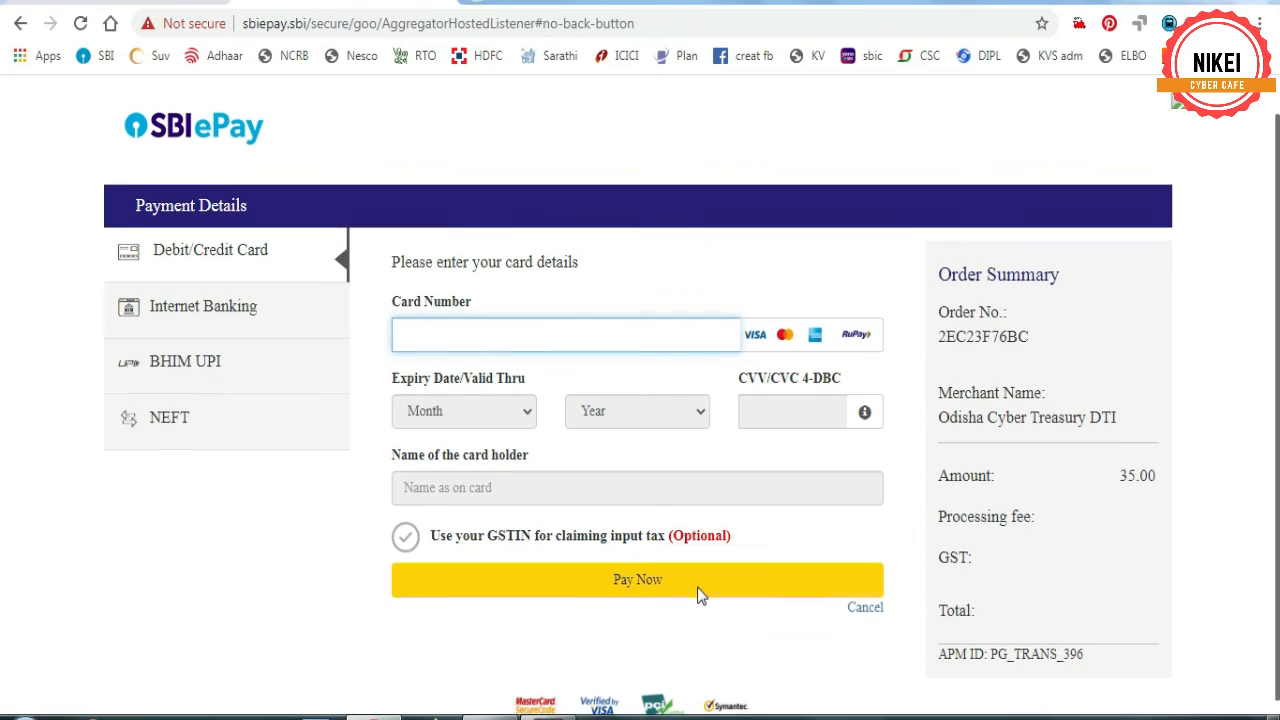